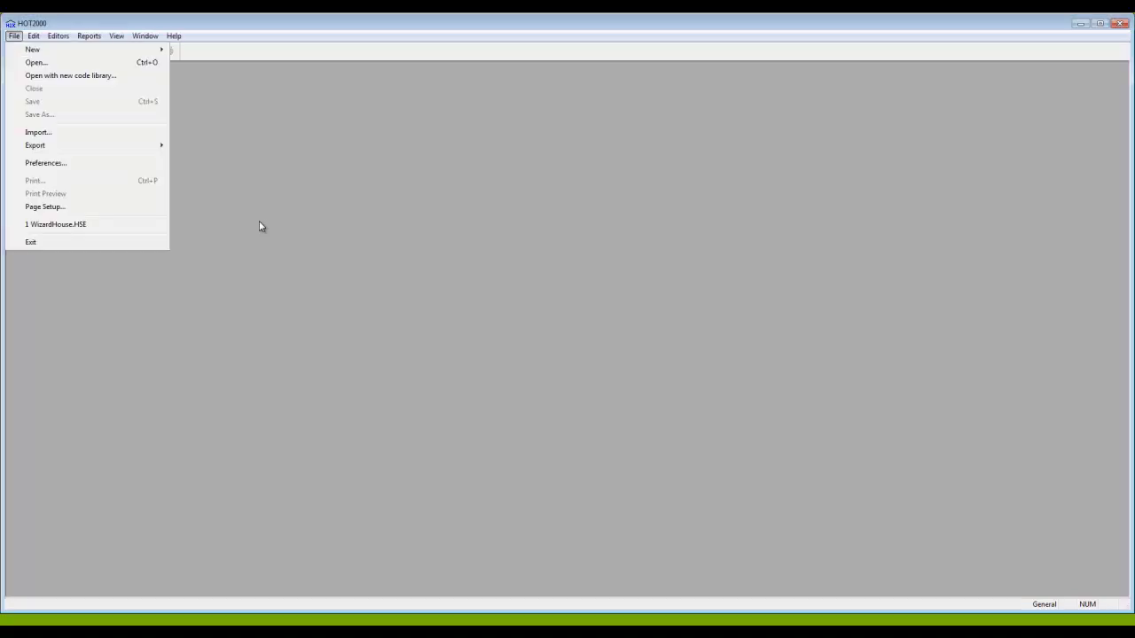
# - Create House1 with one each of ceiling, wall, floor, foundation, door and window
pyautogui.press('n')
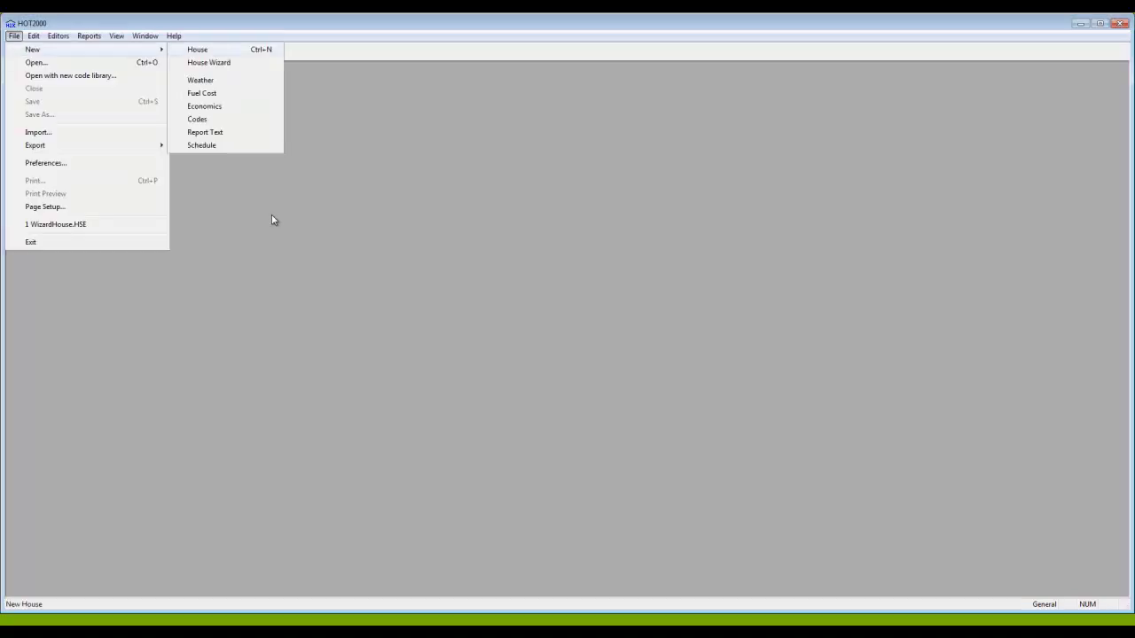
pyautogui.press('Return')
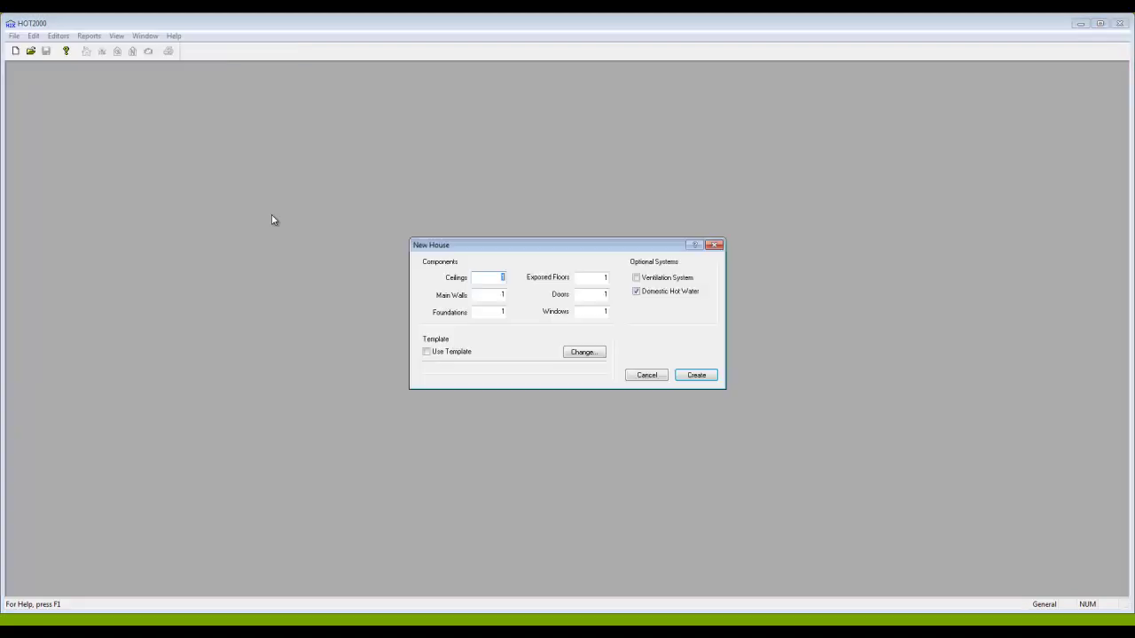
pyautogui.press('Return')
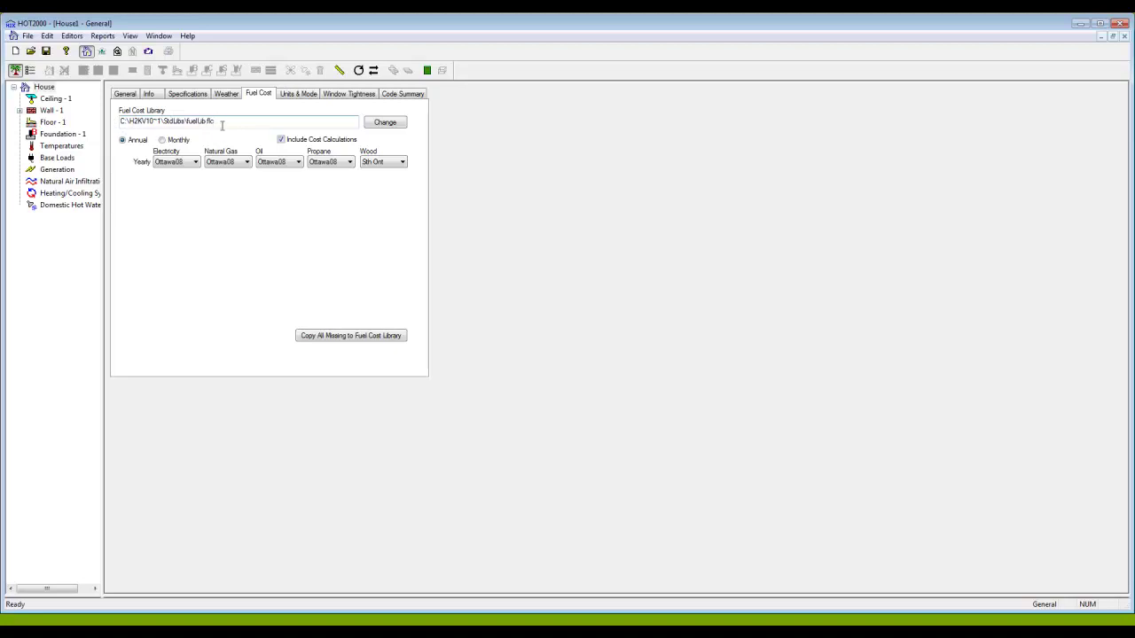
# - Review the Ottawa08 Electricity and Natural Gas rate choices from the fuelLib.flc library
pyautogui.hotkey('alt', 'Down')
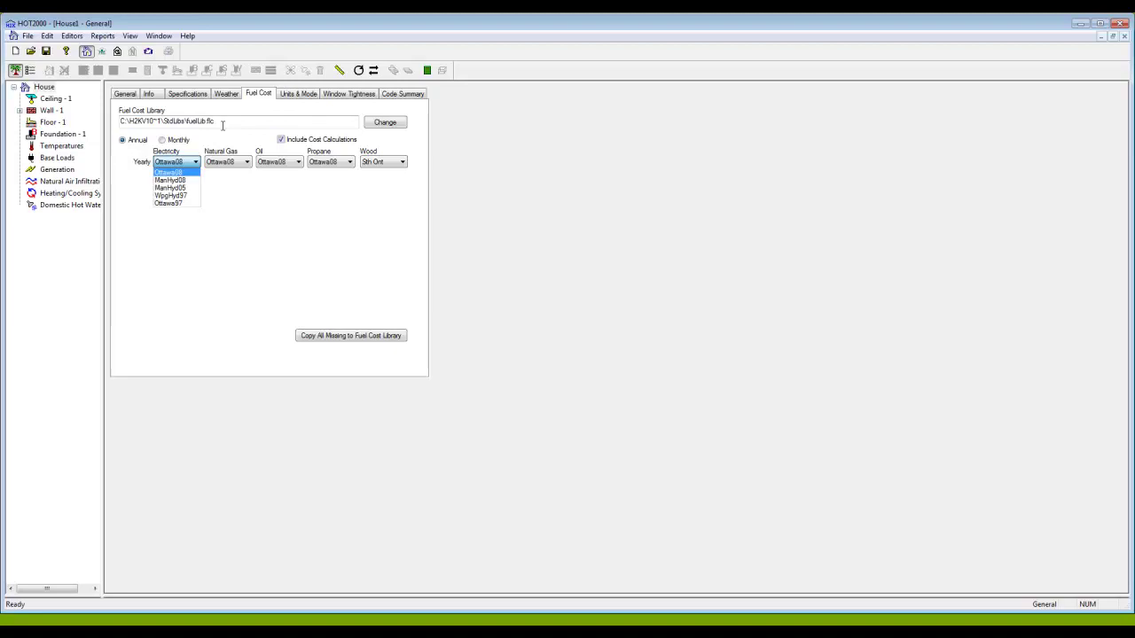
pyautogui.press('Tab')
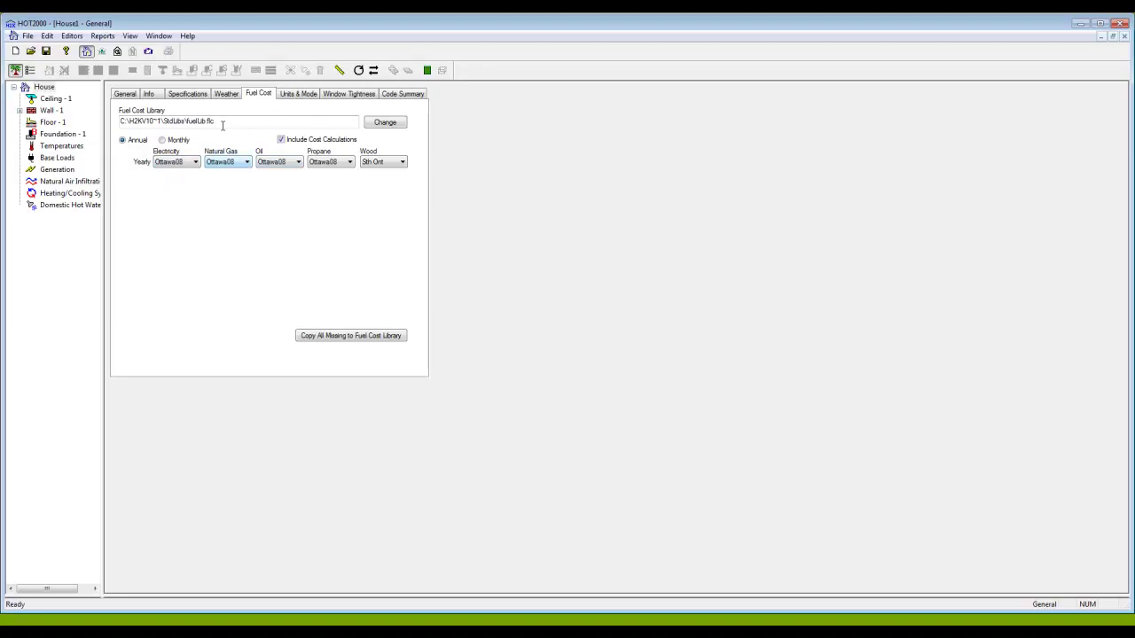
pyautogui.hotkey('alt', 'Down')
pyautogui.press('Down')
pyautogui.press('Down')
pyautogui.press('Down')
pyautogui.press('Down')
pyautogui.press('Down')
pyautogui.press('Down')
pyautogui.press('Up')
pyautogui.press('Up')
pyautogui.press('Up')
pyautogui.press('Up')
pyautogui.press('Up')
pyautogui.press('Up')
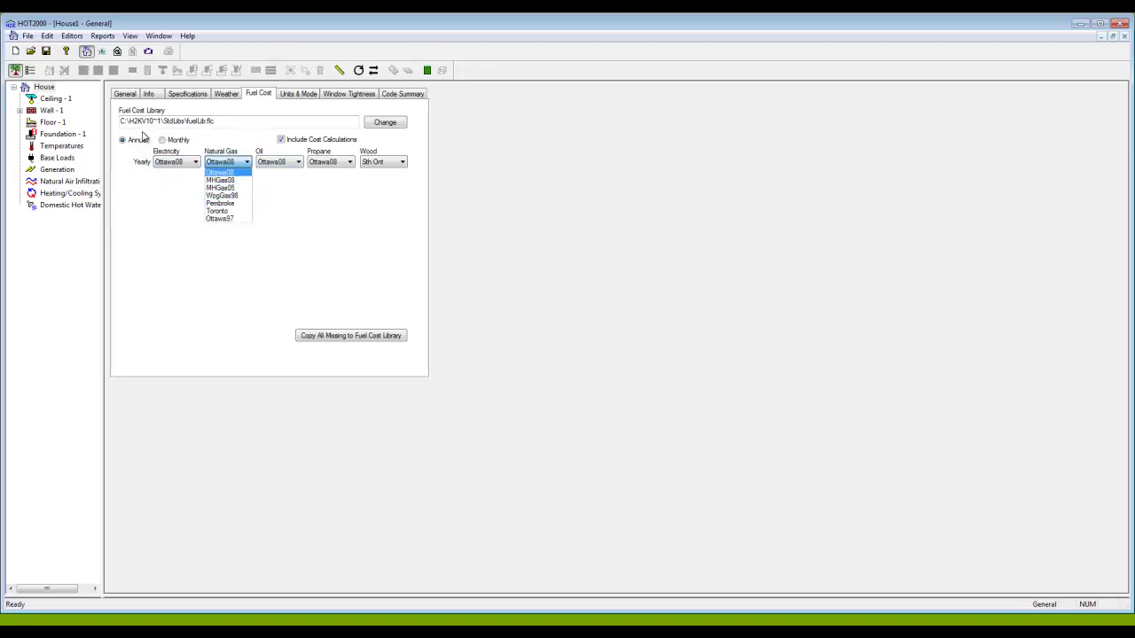
pyautogui.press('Down')
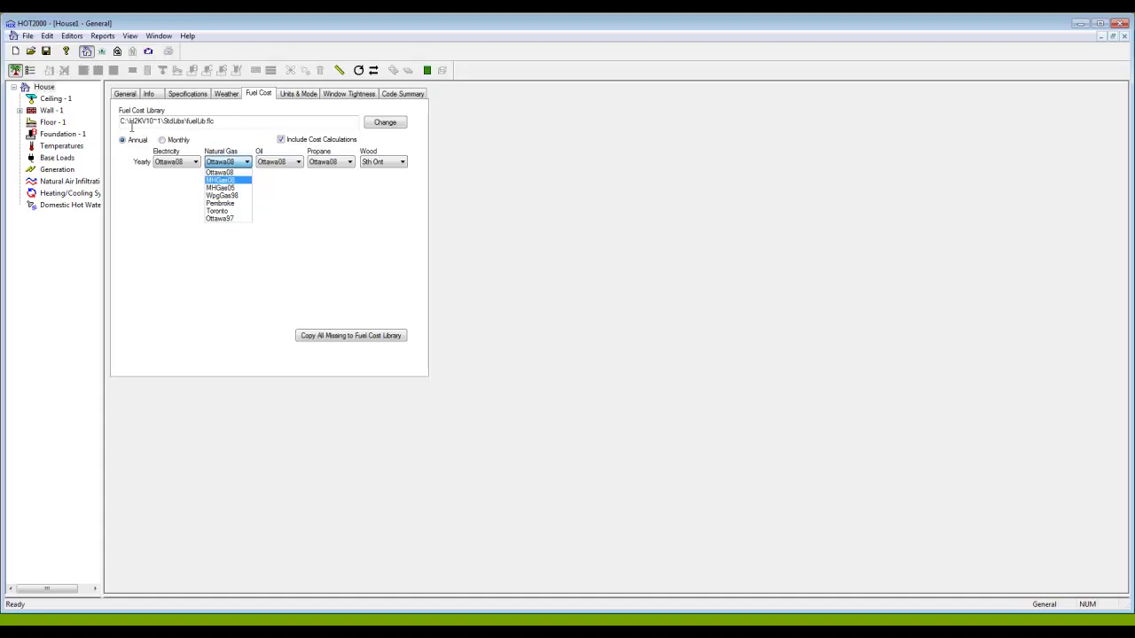
pyautogui.press('Down')
pyautogui.press('Down')
pyautogui.press('Down')
pyautogui.press('Down')
pyautogui.press('Down')
pyautogui.press('Home')
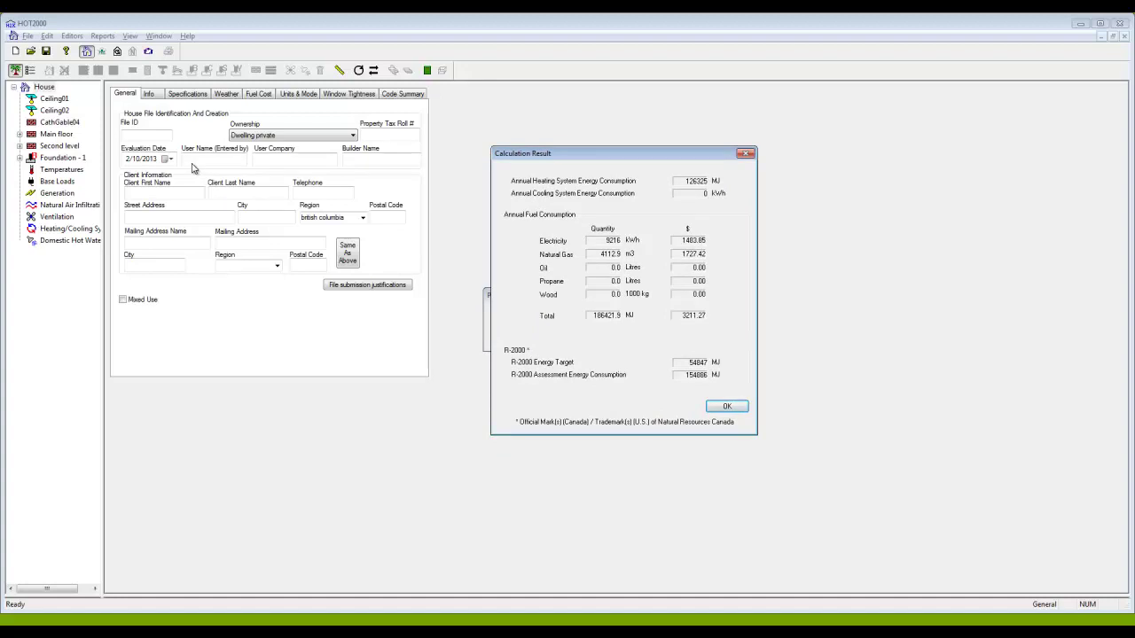
# - Dismiss the calculation results showing the 3211.27 total annual fuel cost
pyautogui.press('Return')
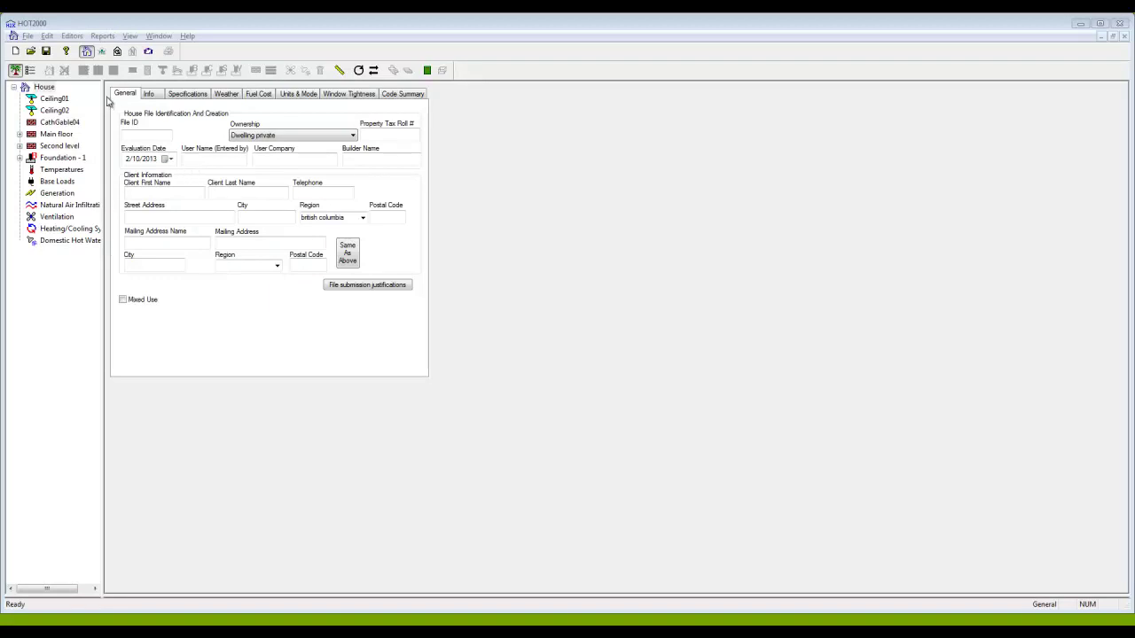
# - Create a new blank fuel cost library, Fuel Cost1, from the File menu
pyautogui.click(28, 36)
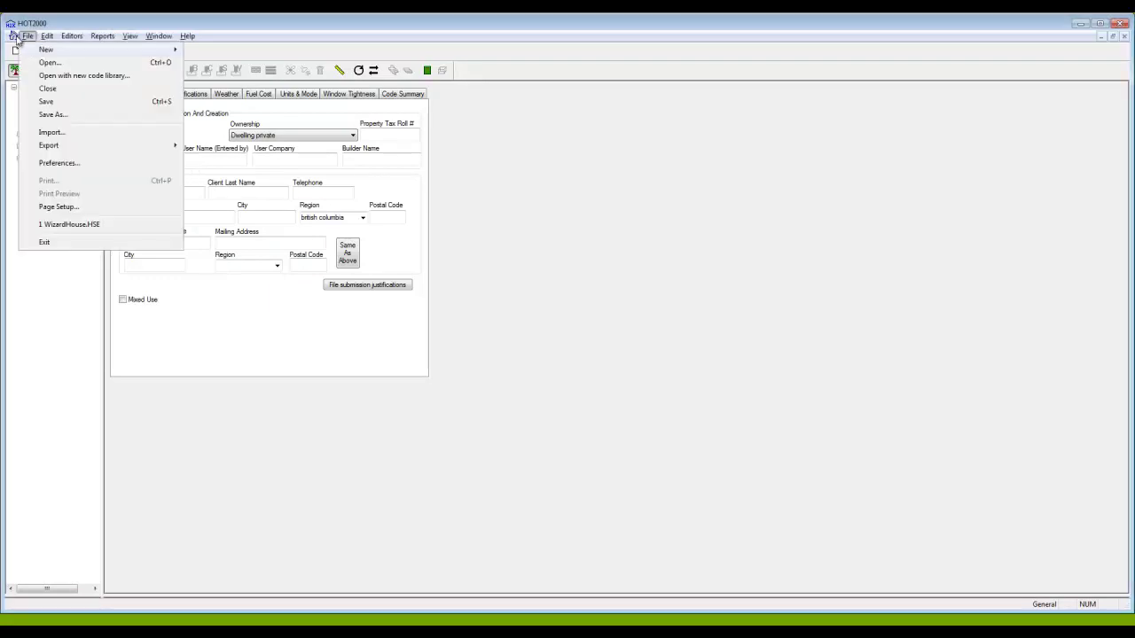
pyautogui.moveTo(17, 40)
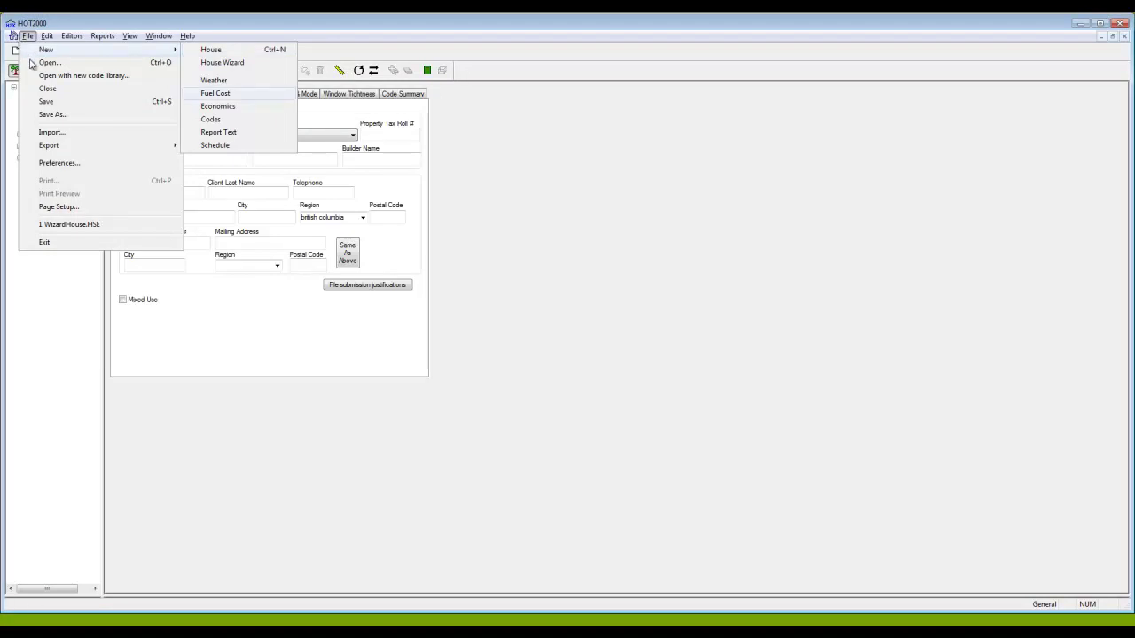
pyautogui.press('Return')
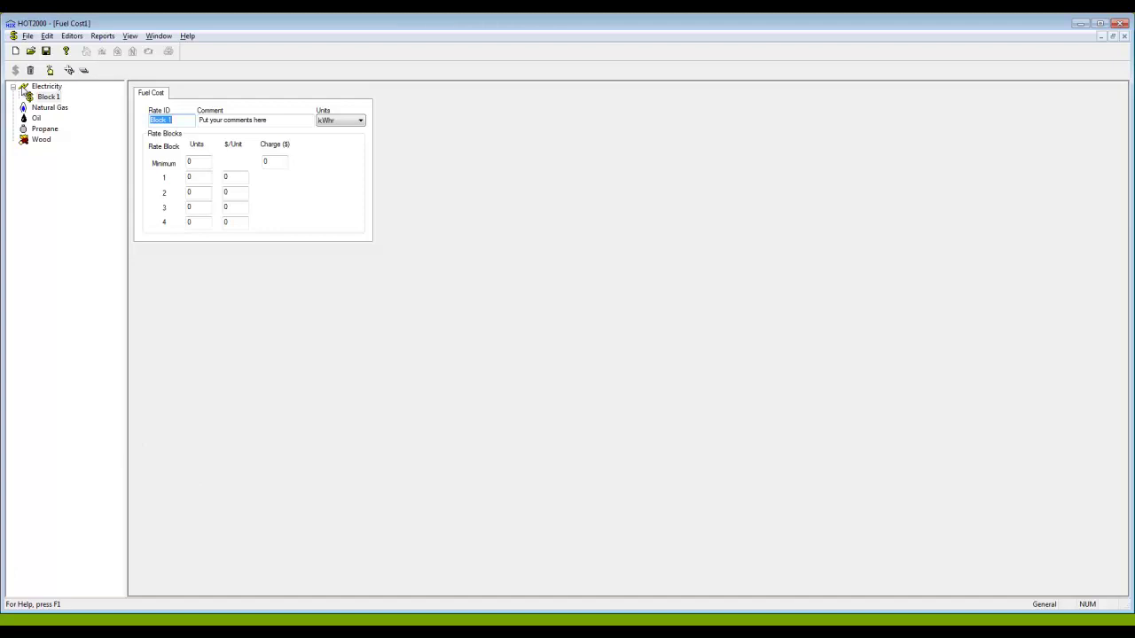
# - Name the Electricity rate Kingston, comment it March 2018, and set a 25.00 minimum charge
pyautogui.write('Kingston')
pyautogui.press('Tab')
pyautogui.write('March 2018')
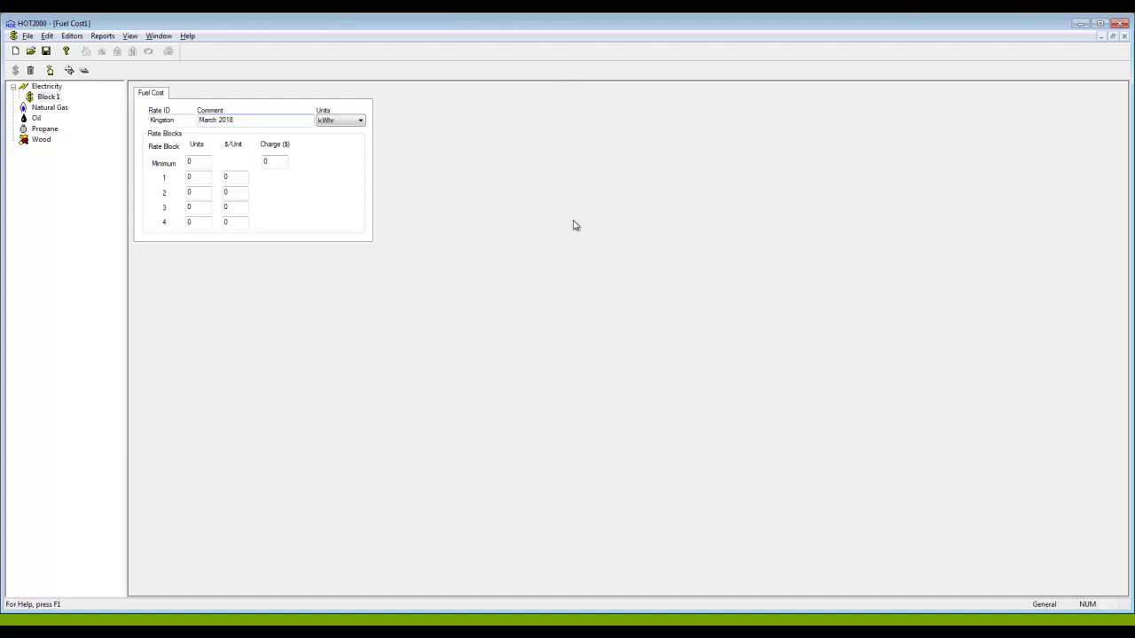
pyautogui.press('Tab')
pyautogui.press('Tab')
pyautogui.press('Tab')
pyautogui.press('Tab')
pyautogui.write('.00')
# - Set the Kingston rate's block 1 to 1000 units at 0.17 $/unit
pyautogui.hotkey('shift', 'Tab')
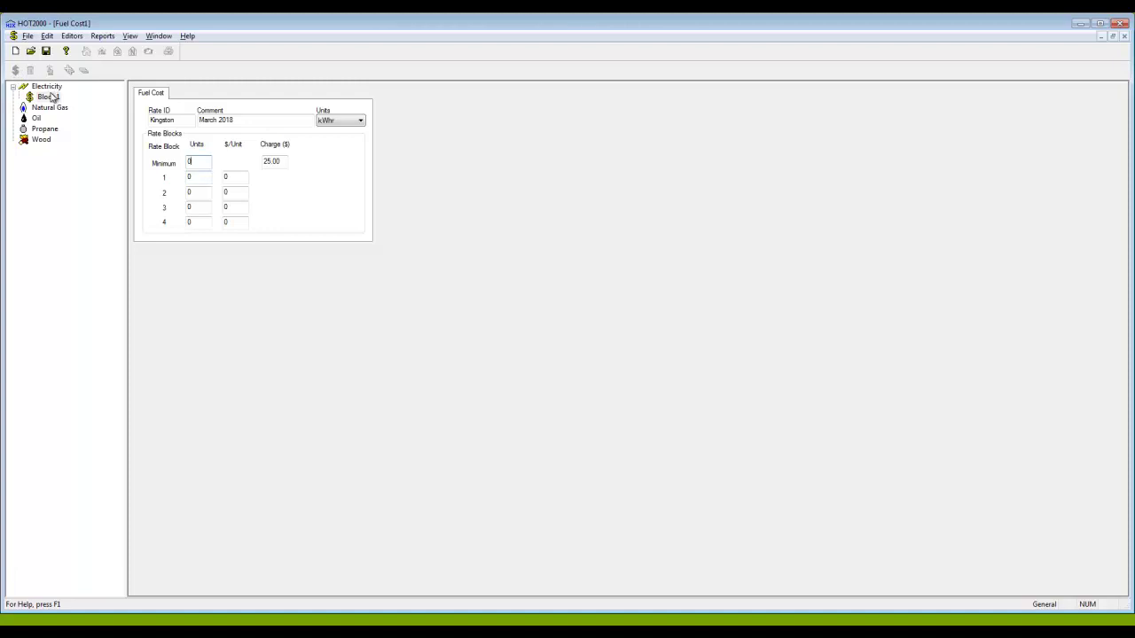
pyautogui.press('Tab')
pyautogui.write('9999')
pyautogui.press('Tab')
pyautogui.write('.17')
pyautogui.hotkey('shift', 'Tab')
pyautogui.write('1000')
# - Set block 2 to 2000 units at 0.169 $/unit
pyautogui.press('Tab')
pyautogui.press('Tab')
pyautogui.write('200')
pyautogui.press('BackSpace')
pyautogui.press('BackSpace')
pyautogui.press('BackSpace')
pyautogui.write('1000')
pyautogui.press('BackSpace')
pyautogui.press('BackSpace')
pyautogui.press('BackSpace')
pyautogui.press('BackSpace')
pyautogui.write('2000')
pyautogui.press('BackSpace')
pyautogui.write('0.169')
# - Save Kingston, then add and save a second Electricity rate, Ottawa, commented March 2018
pyautogui.press('Return')
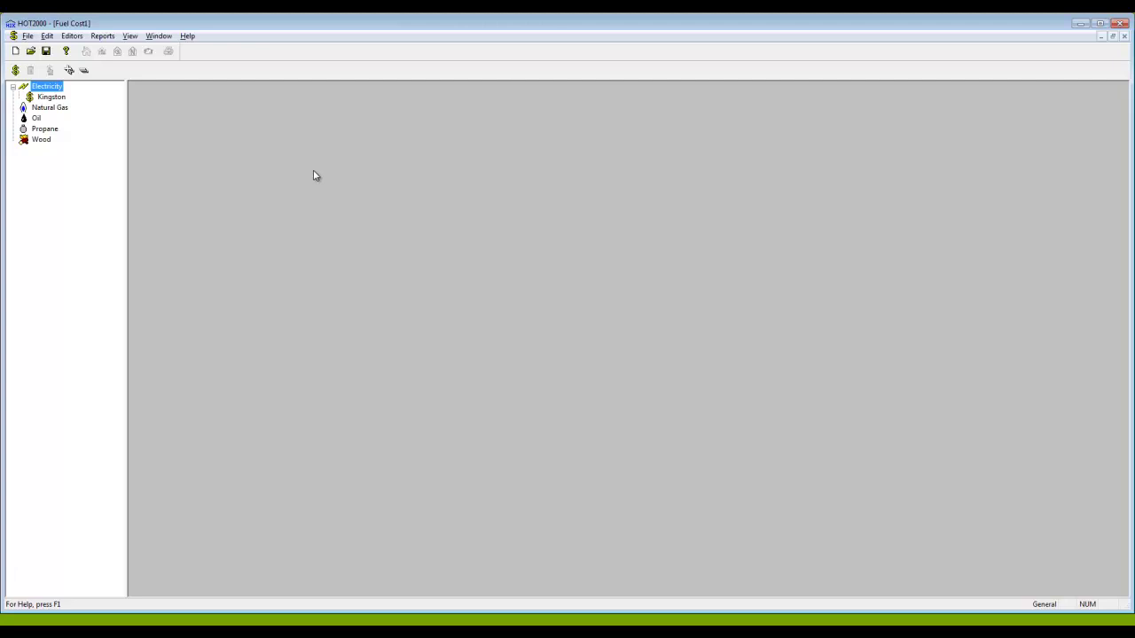
pyautogui.press('Insert')
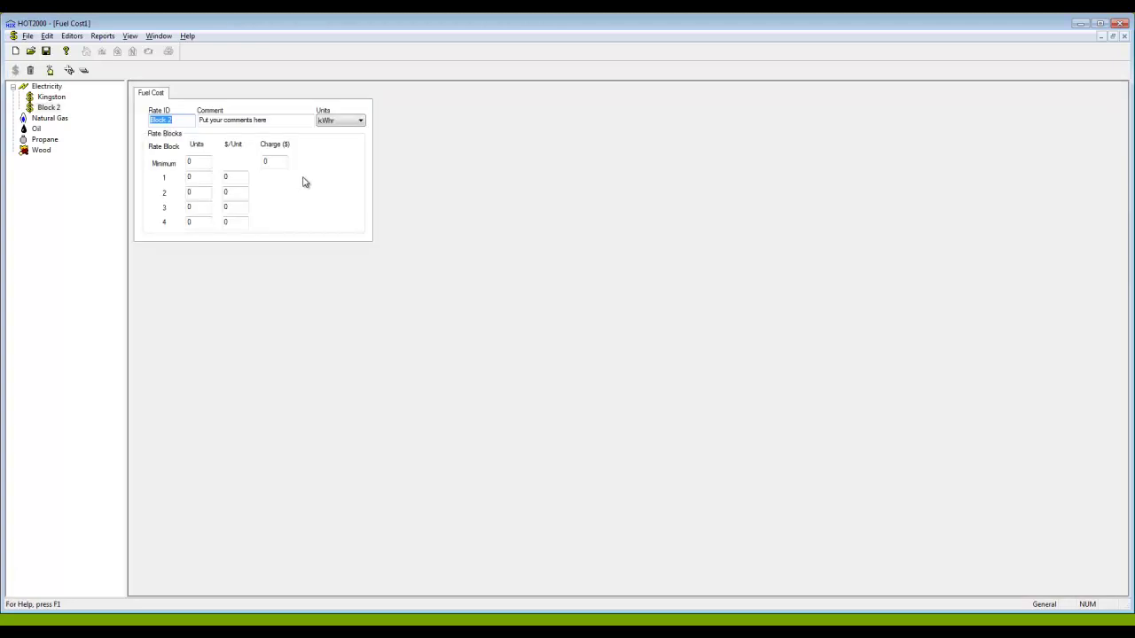
pyautogui.write('Otoo')
pyautogui.write('w')
pyautogui.write('a')
pyautogui.press('Tab')
pyautogui.write('March 2018')
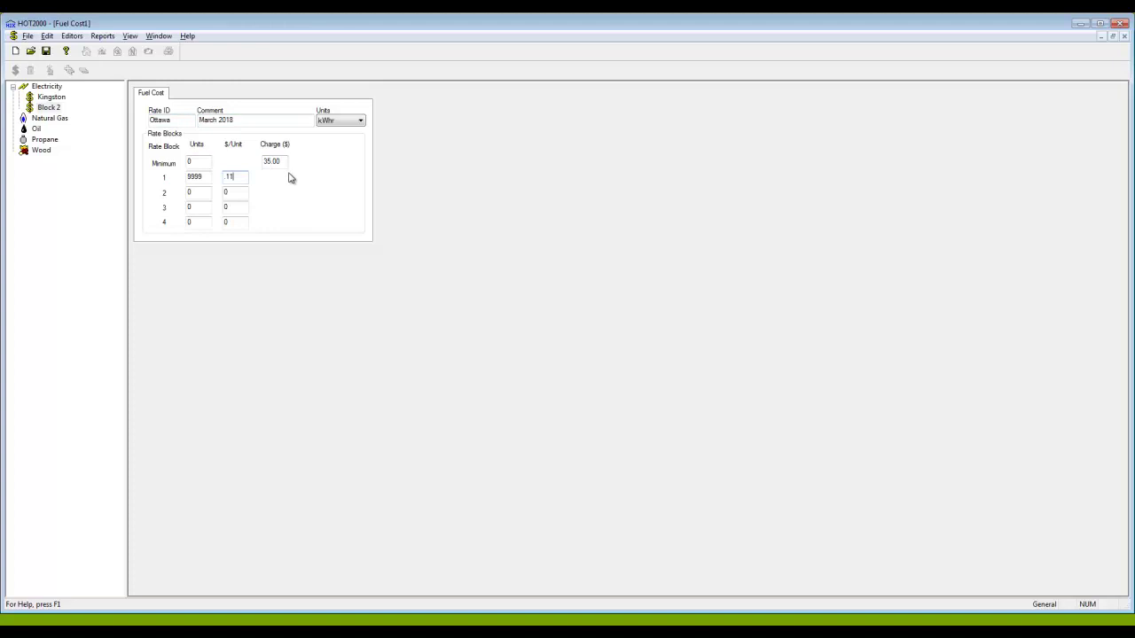
pyautogui.press('Return')
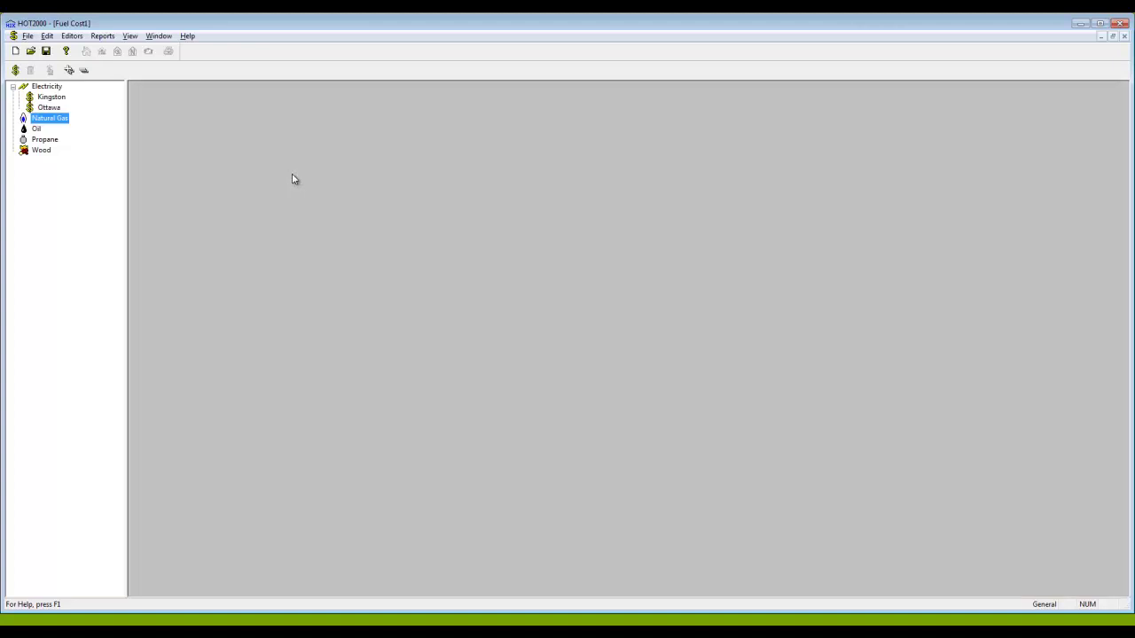
# - Add a Natural Gas rate named Kingston, commented March 2018, billed in m³
pyautogui.press('Insert')
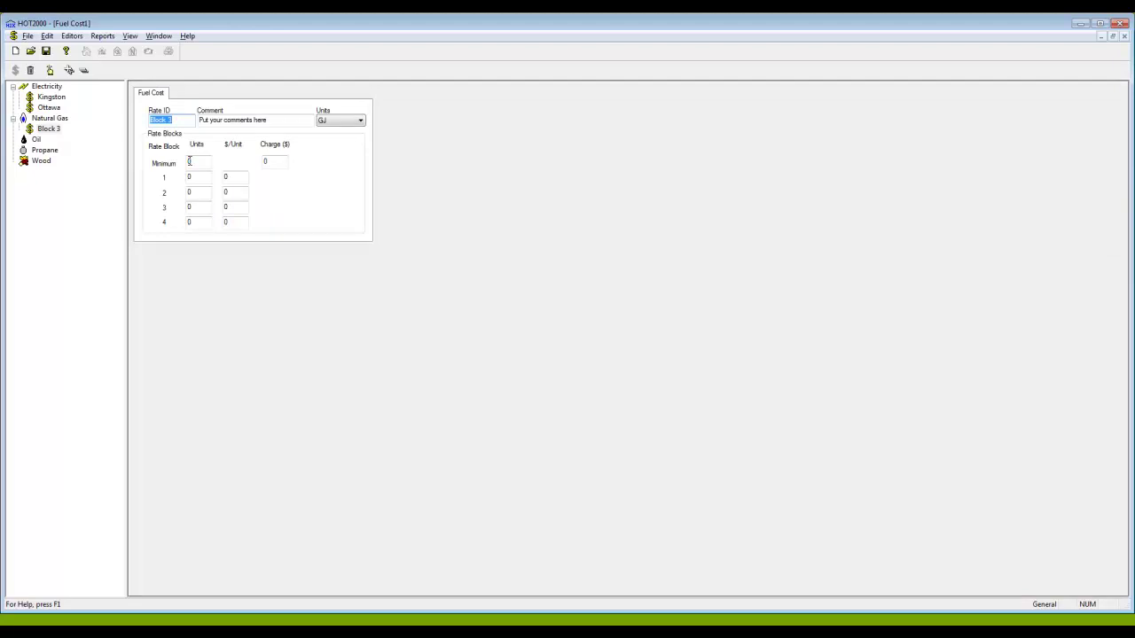
pyautogui.write('Kingston')
pyautogui.press('Tab')
pyautogui.write('Mar')
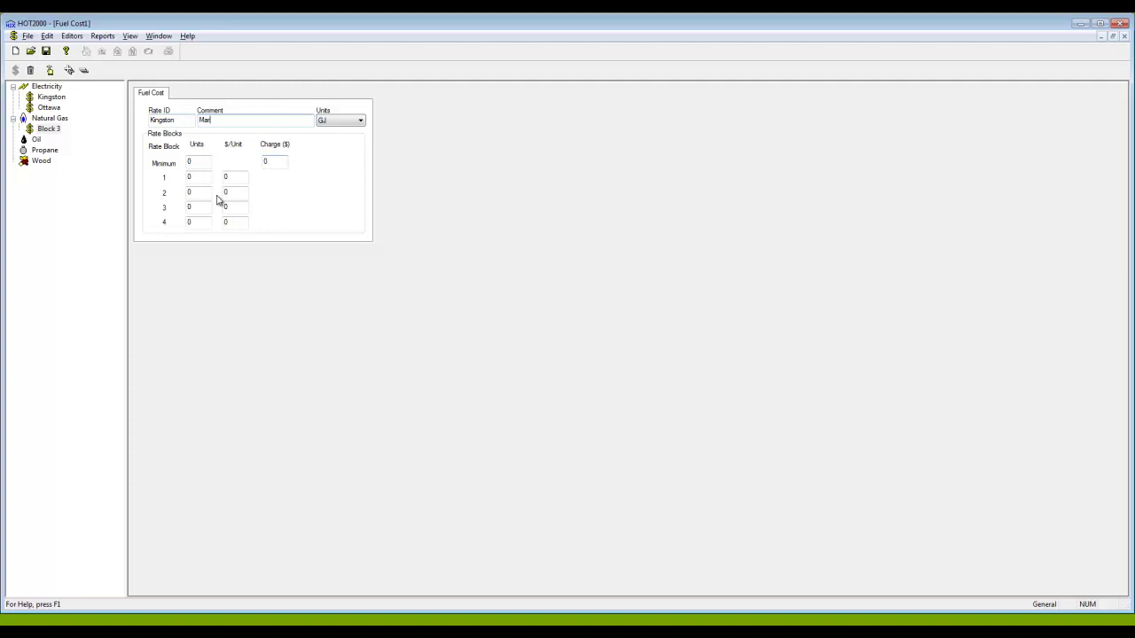
pyautogui.write('ch 201')
pyautogui.press('Tab')
pyautogui.hotkey('alt', 'Down')
pyautogui.press('Down')
pyautogui.press('Down')
pyautogui.press('Down')
pyautogui.press('Return')
# - Give it a 30.00 minimum charge and block 1 of 9999 units at 0.44
pyautogui.press('Tab')
pyautogui.write('30.00')
pyautogui.click(196, 177)
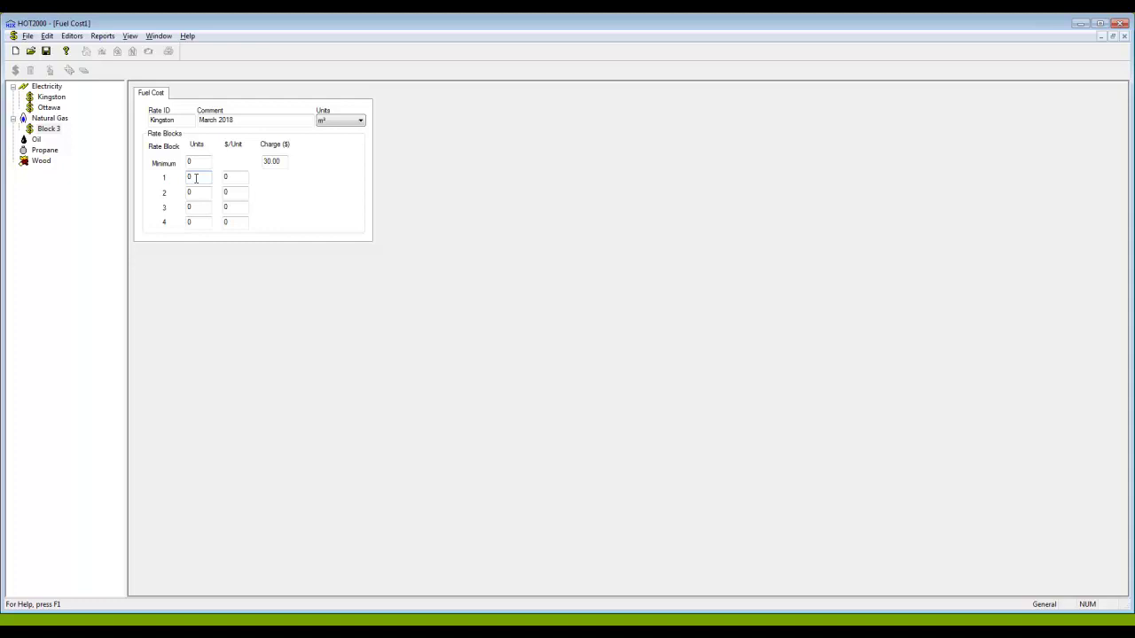
pyautogui.write('9999')
pyautogui.press('Tab')
pyautogui.write('0.44')
# - Save the Kingston gas rate and add a default Oil rate, Block 4
pyautogui.press('Return')
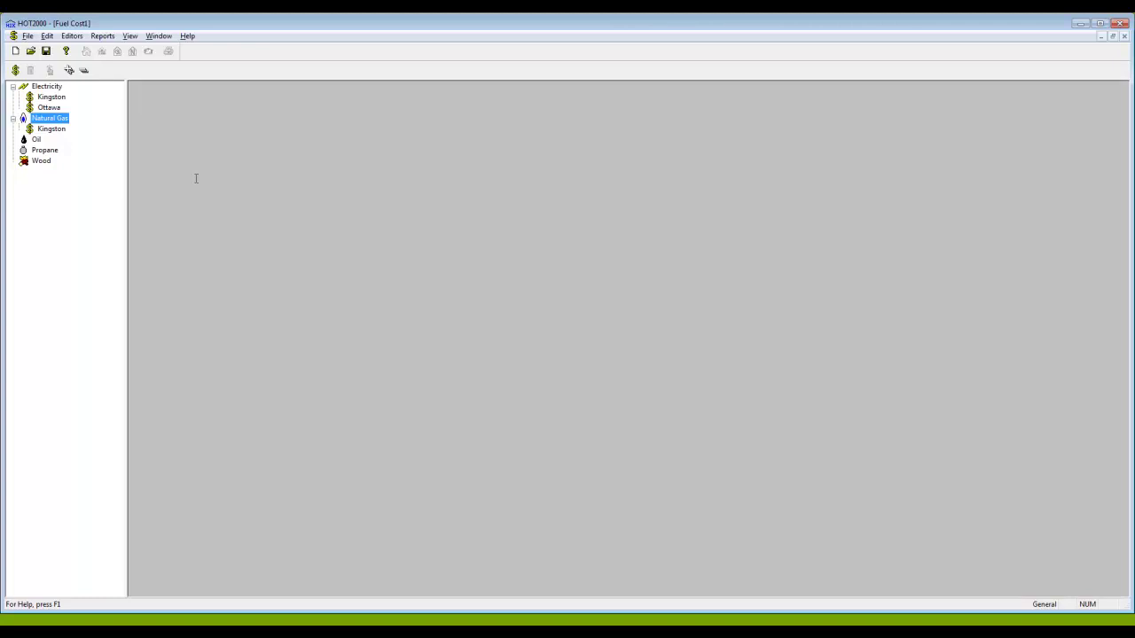
pyautogui.press('Down')
pyautogui.press('Down')
pyautogui.press('Down')
pyautogui.press('Down')
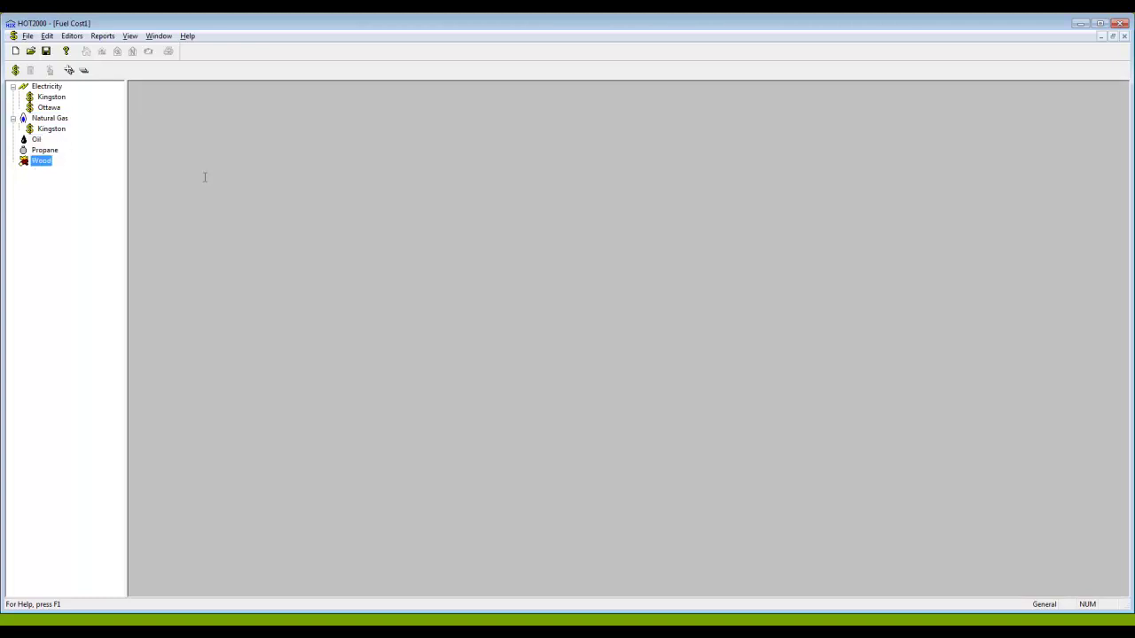
pyautogui.press('Up')
pyautogui.press('Up')
pyautogui.click(15, 70)
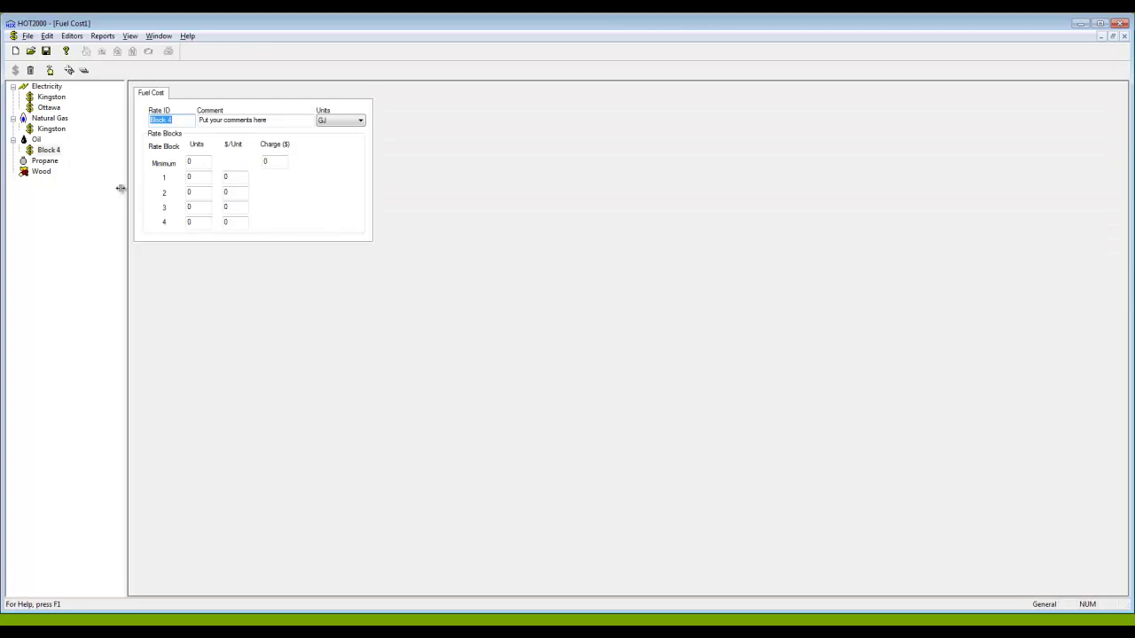
# - Add zero-valued default rates Block 5 under Propane and Block 6 under Wood
pyautogui.click(187, 164)
pyautogui.press('Insert')
pyautogui.press('Down')
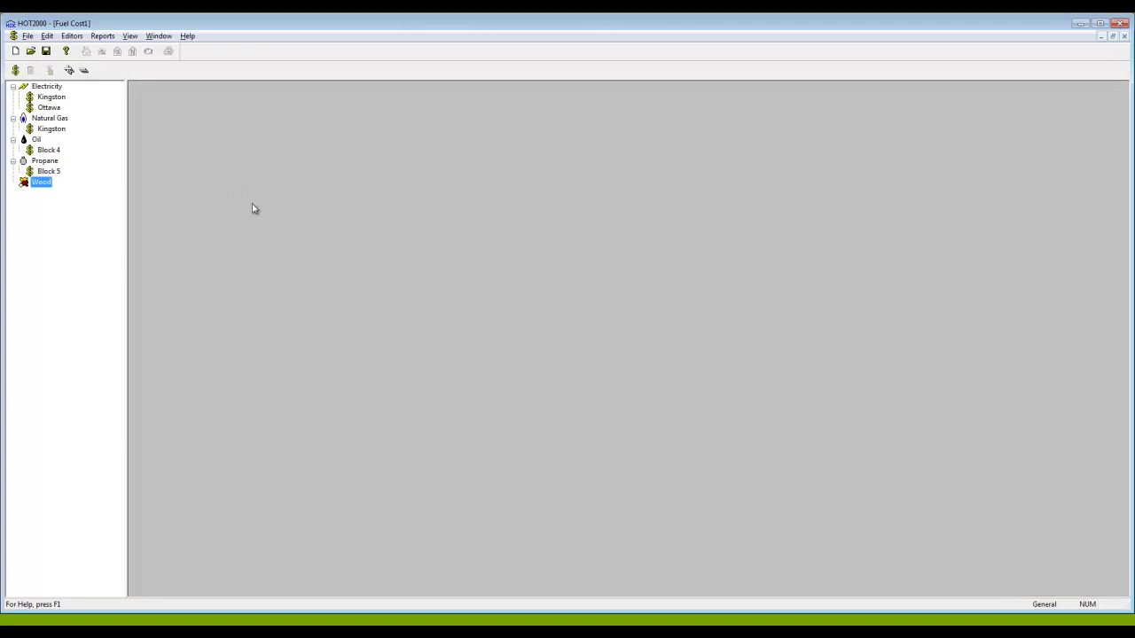
pyautogui.press('Insert')
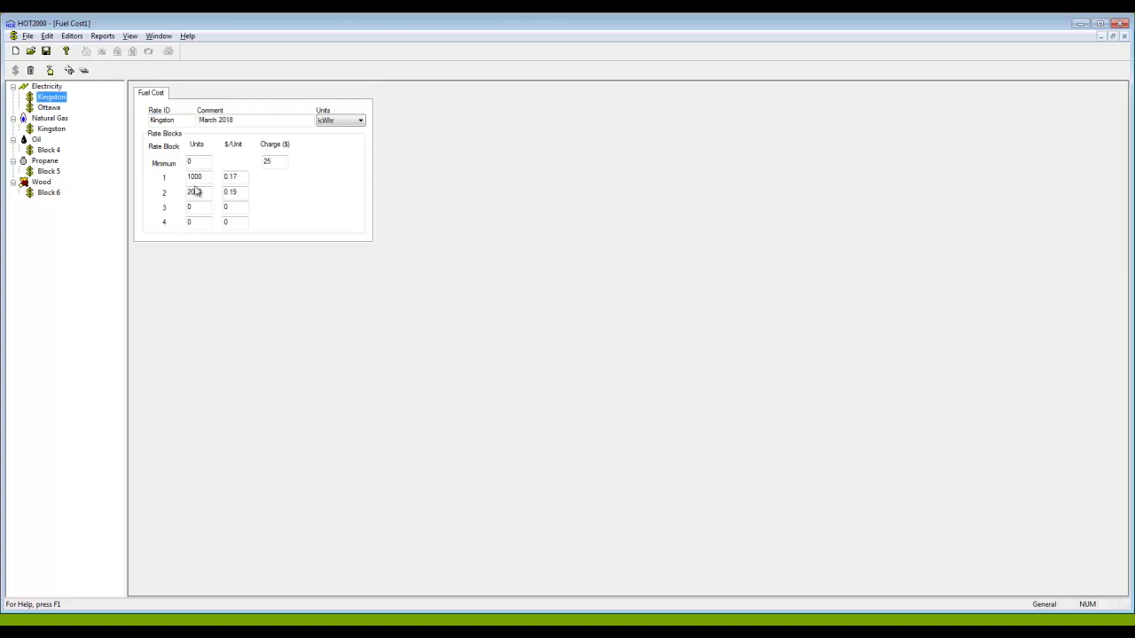
# - Check each record: Kingston and Ottawa electricity, Kingston gas, Oil Block 4, Propane Block 5
pyautogui.press('Down')
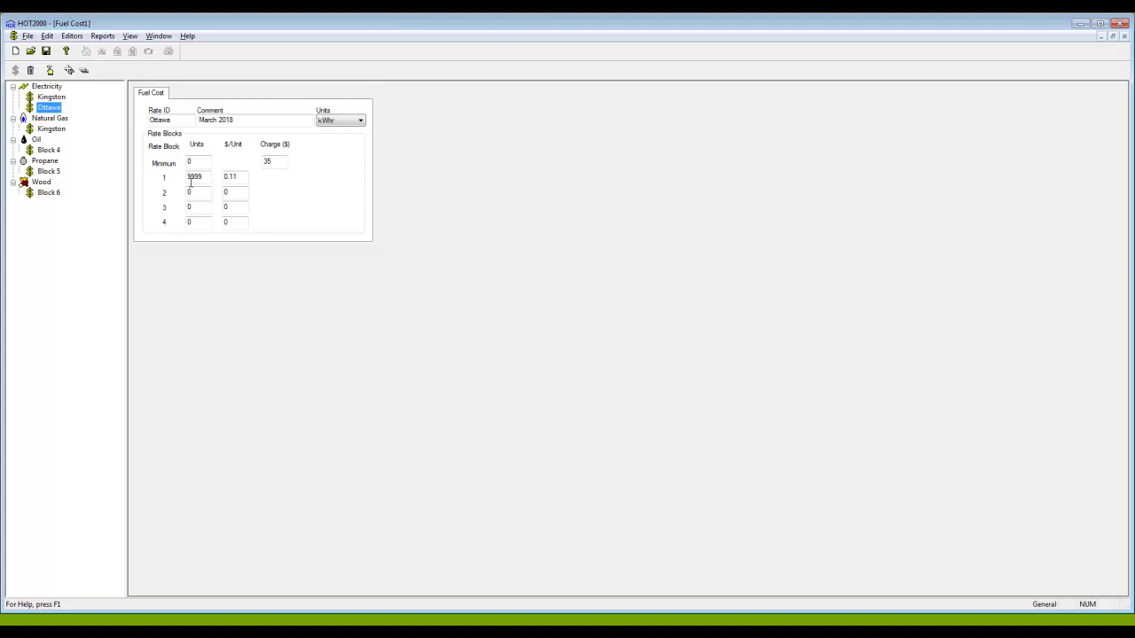
pyautogui.press('Up')
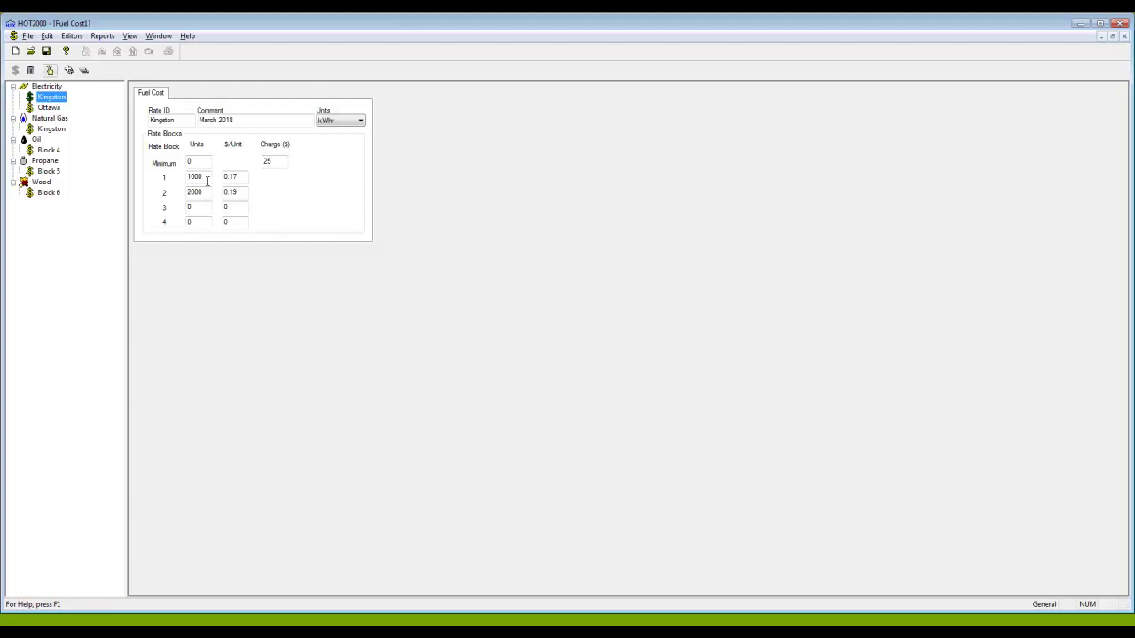
pyautogui.press('Down')
pyautogui.press('Down')
pyautogui.press('Down')
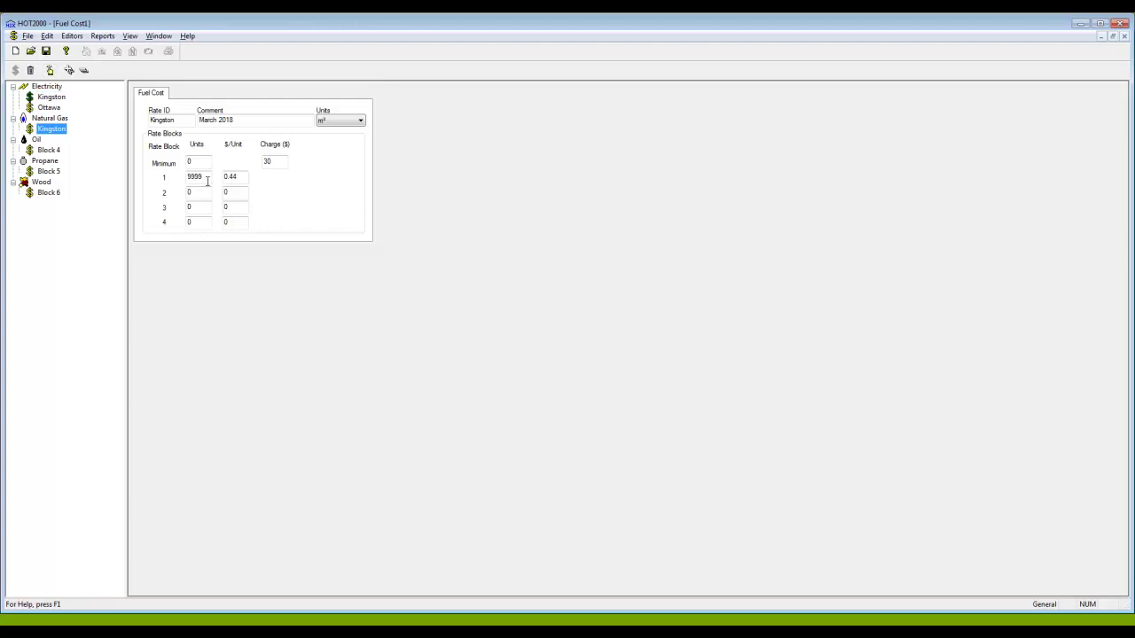
pyautogui.press('Down')
pyautogui.press('Down')
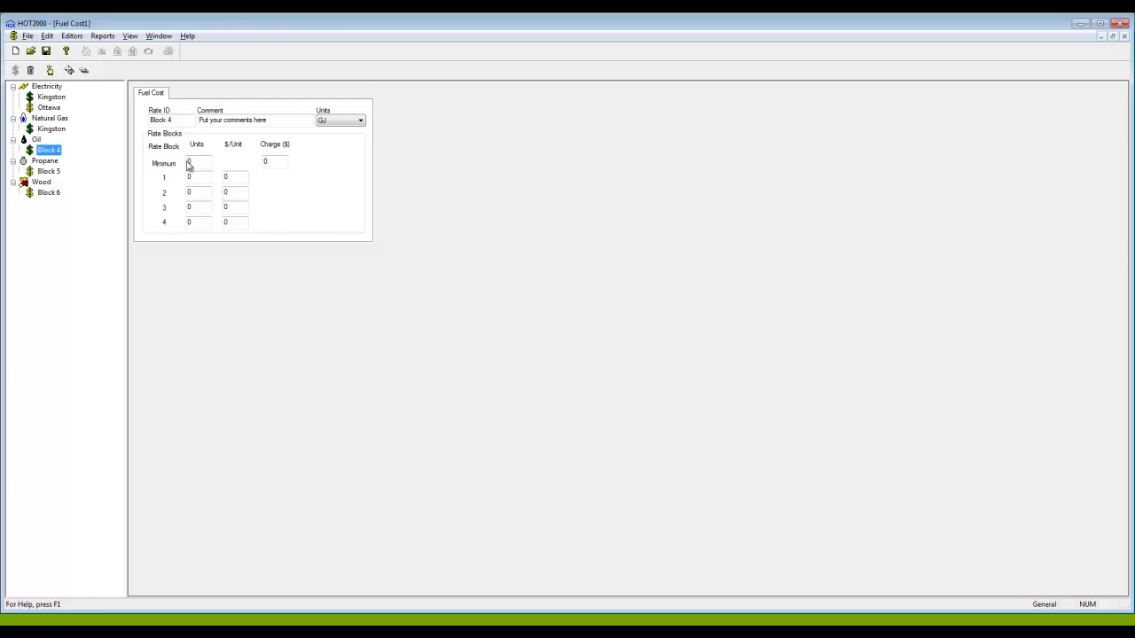
pyautogui.press('Down')
pyautogui.press('Down')
pyautogui.press('Down')
pyautogui.press('Down')
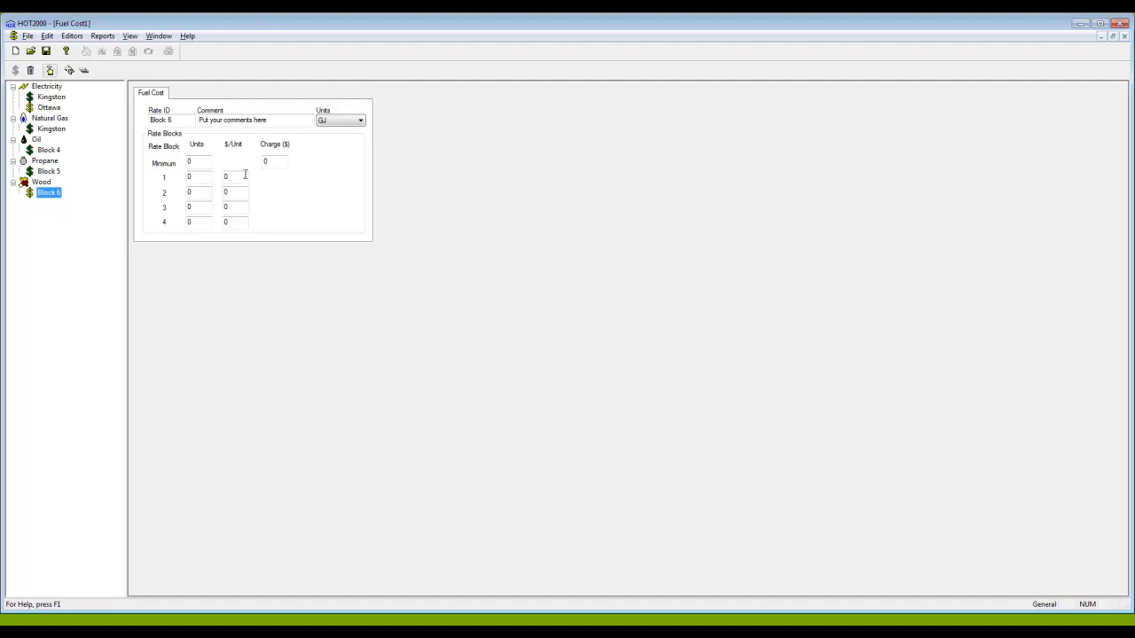
pyautogui.press('Tab')
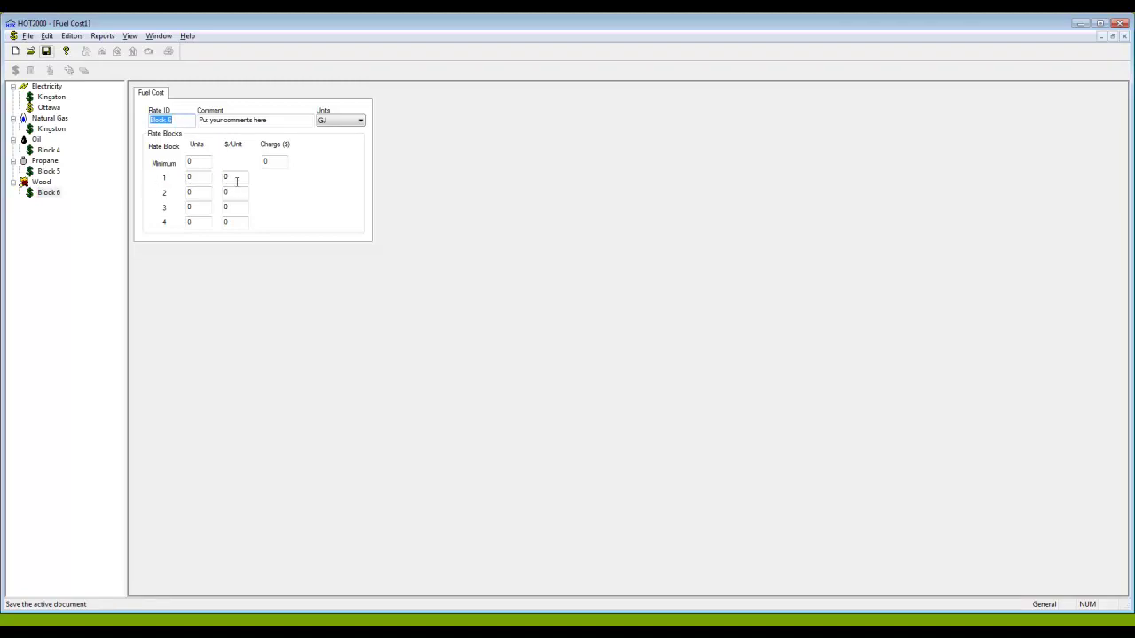
# - Save the fuel cost library as test now.FLC, overwriting the existing file
pyautogui.hotkey('ctrl', 's')
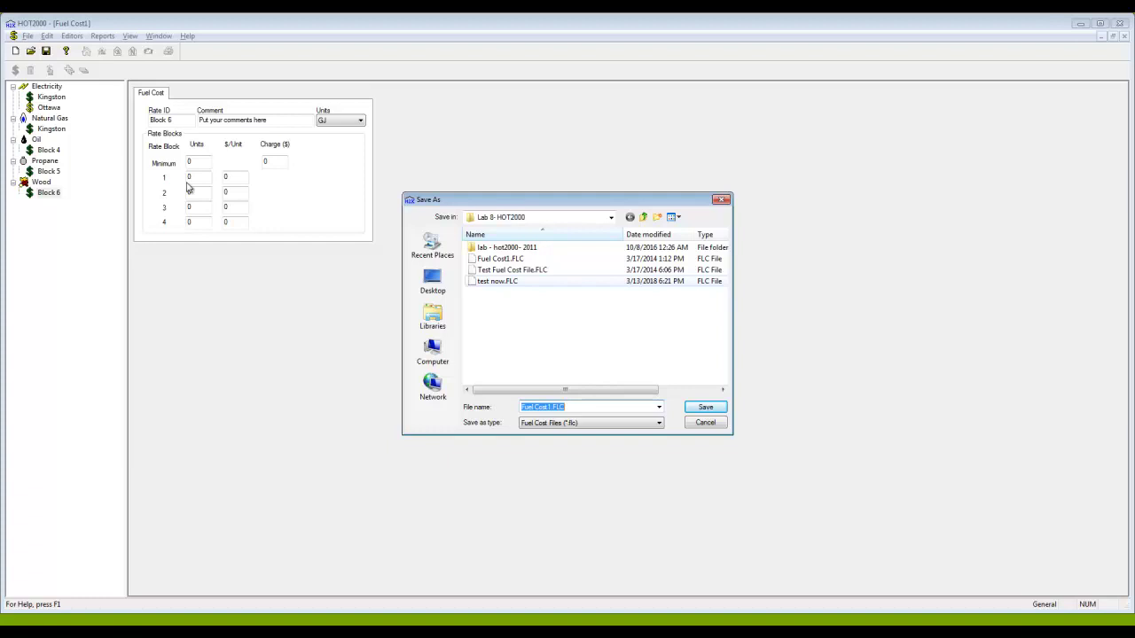
pyautogui.click(498, 281)
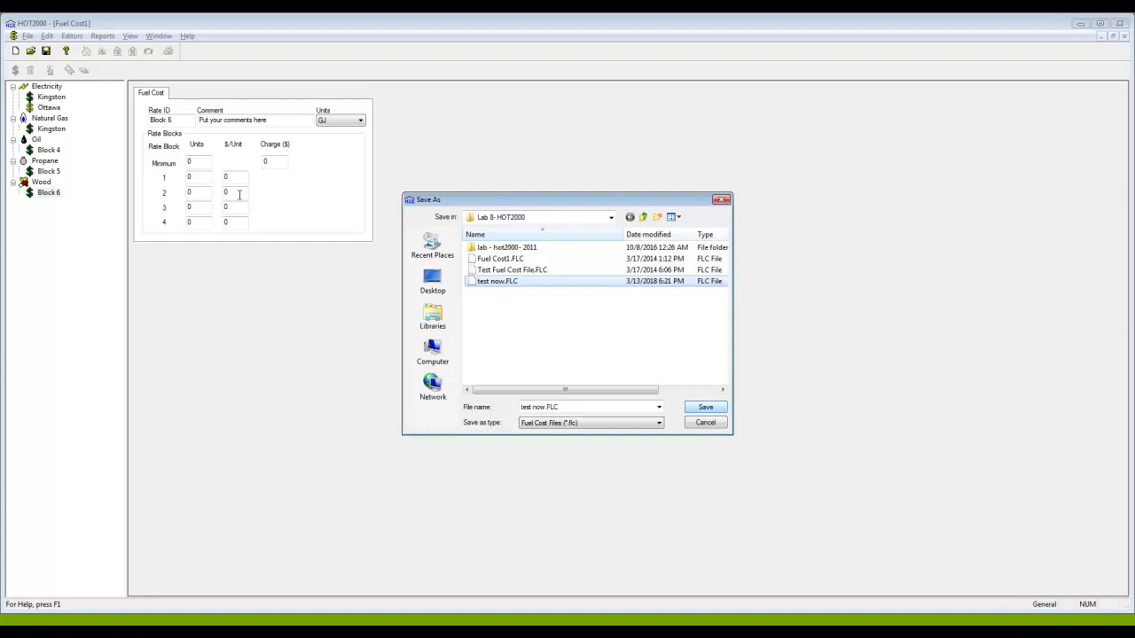
pyautogui.press('Tab')
pyautogui.press('Return')
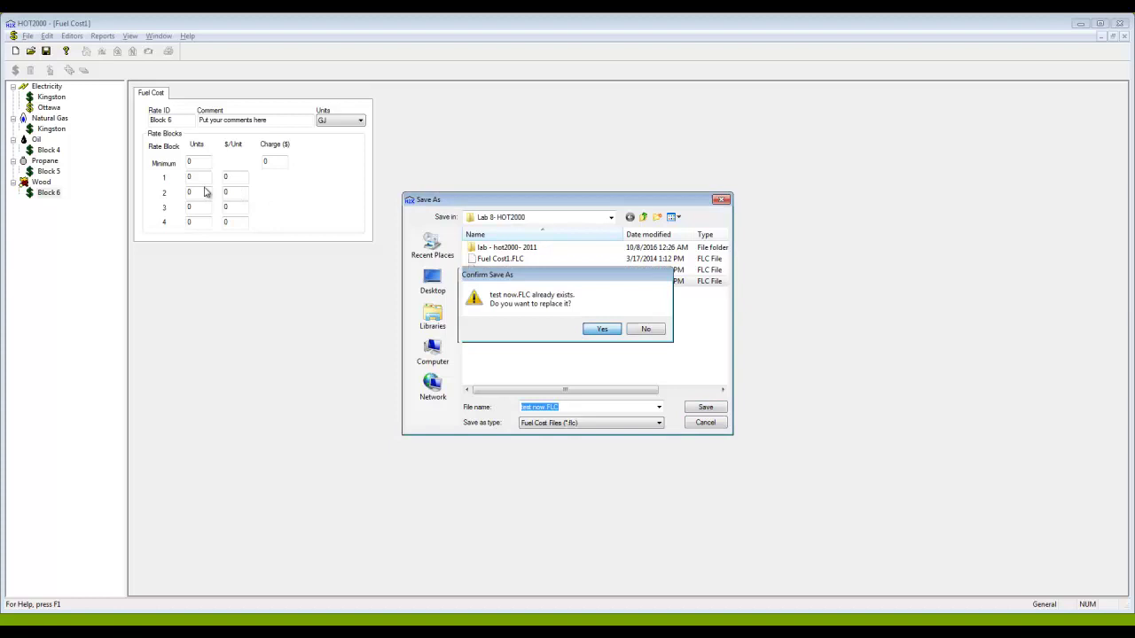
pyautogui.press('Return')
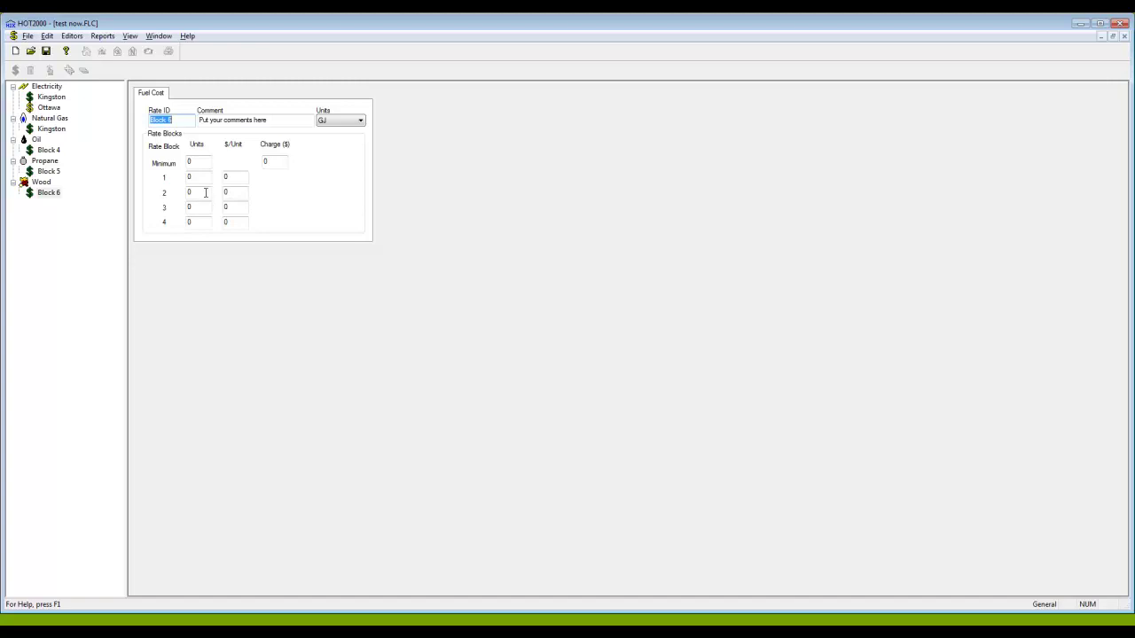
# - In WizardHouse.HSE, change the fuel cost library to test now.FLC
pyautogui.hotkey('ctrl', 'F4')
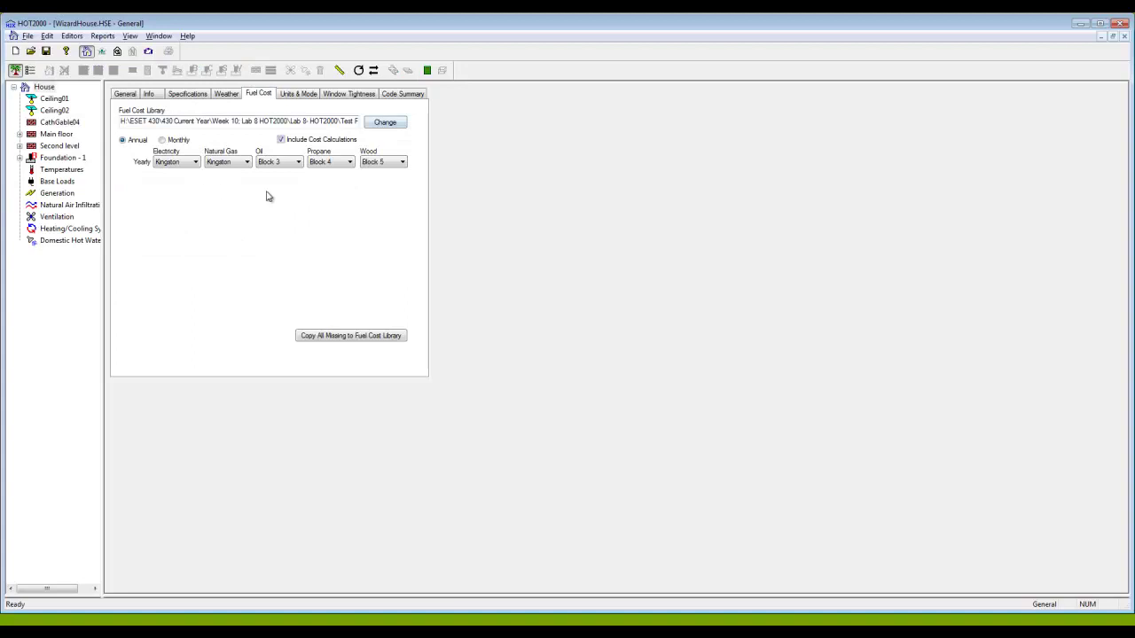
pyautogui.press('Return')
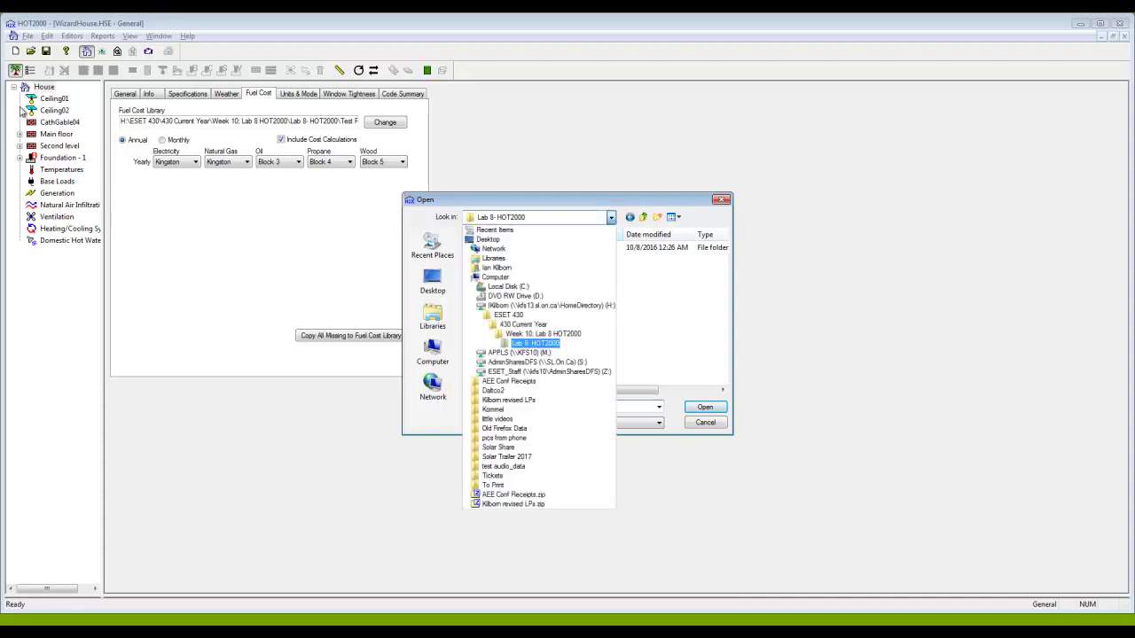
pyautogui.press('F4')
pyautogui.press('Return')
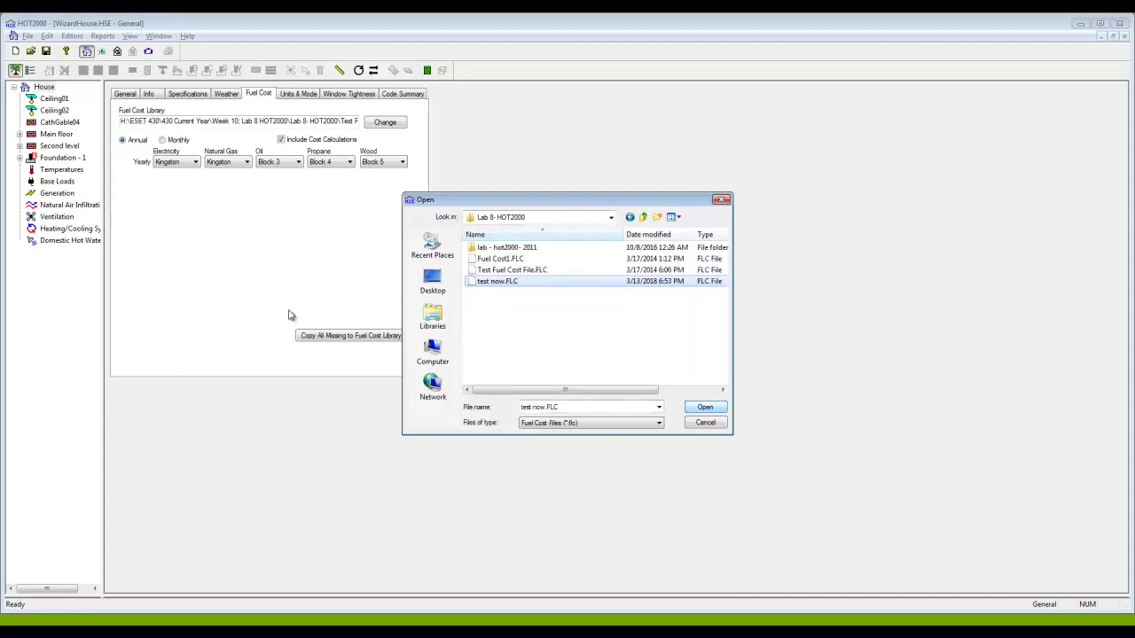
pyautogui.press('Return')
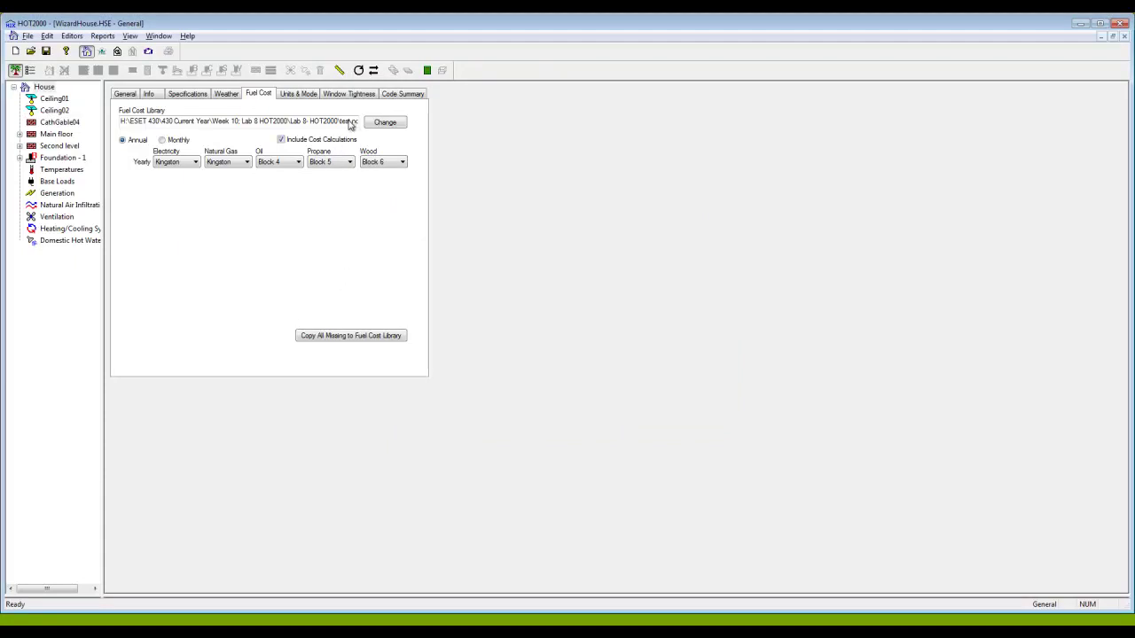
pyautogui.press('F4')
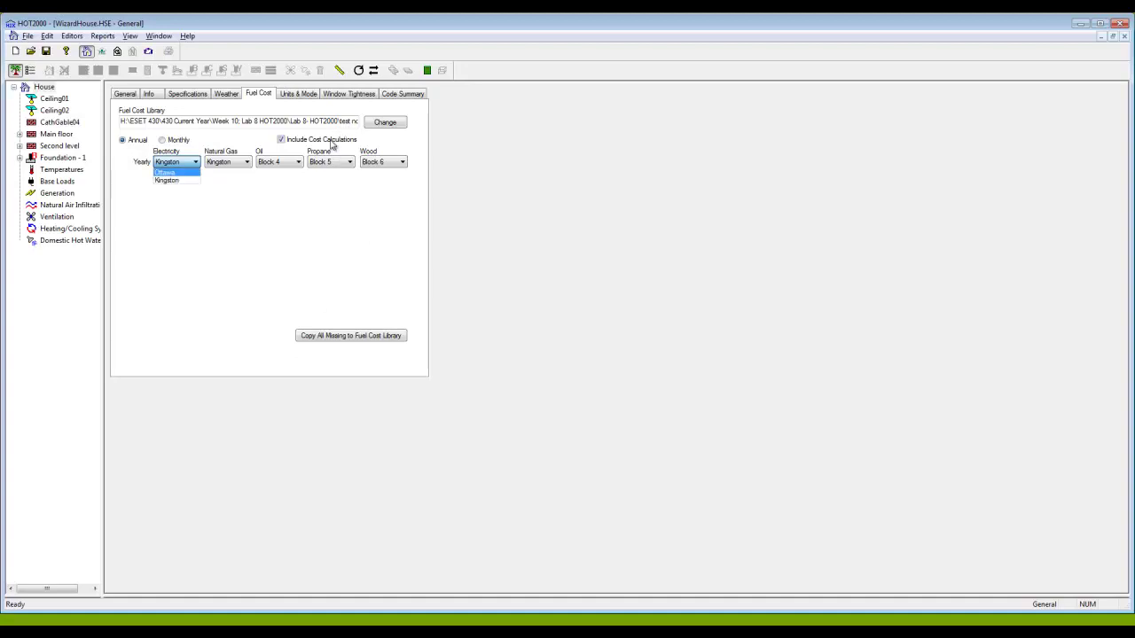
# - Keep Kingston electricity and gas and Block 4 oil, then calculate ($4036.48 total)
pyautogui.press('Tab')
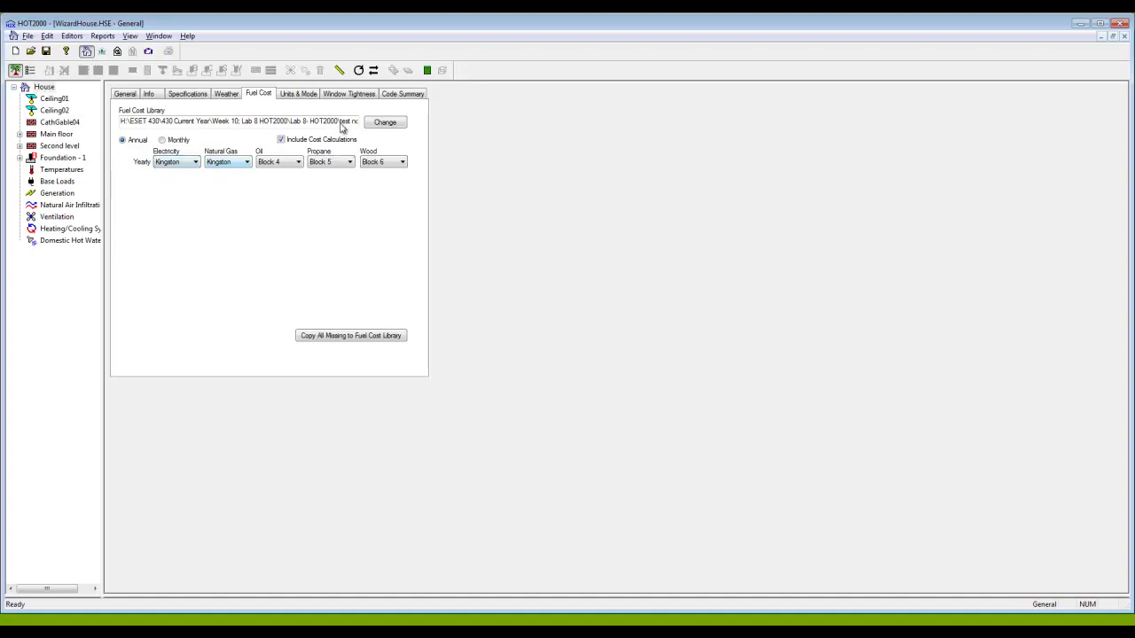
pyautogui.press('F4')
pyautogui.press('Return')
pyautogui.press('F4')
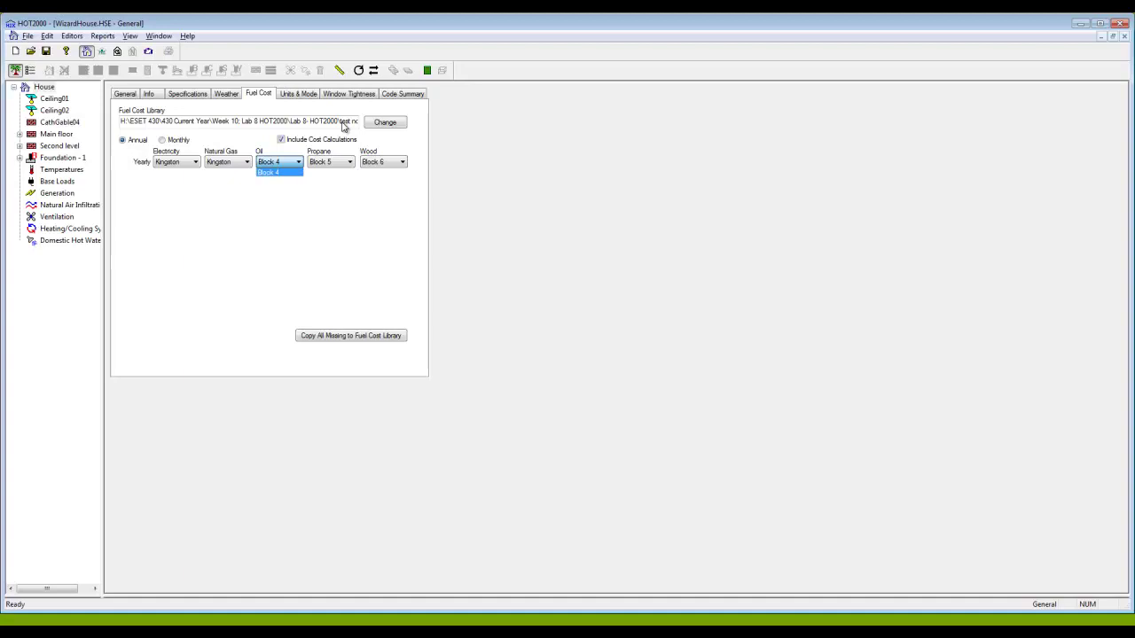
pyautogui.press('Tab')
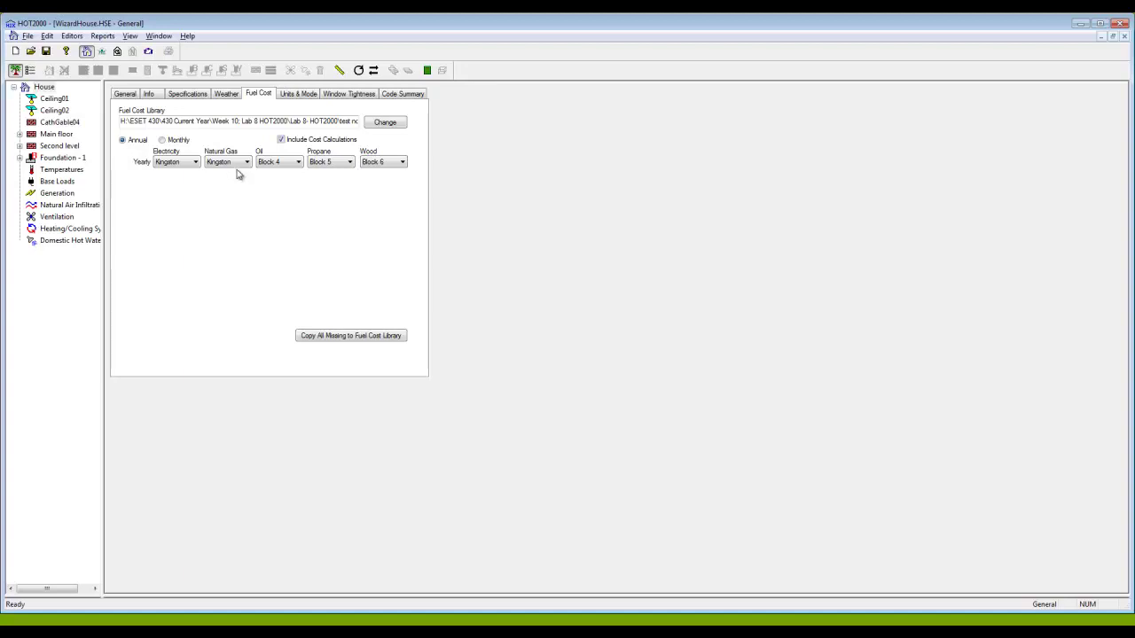
pyautogui.press('F9')
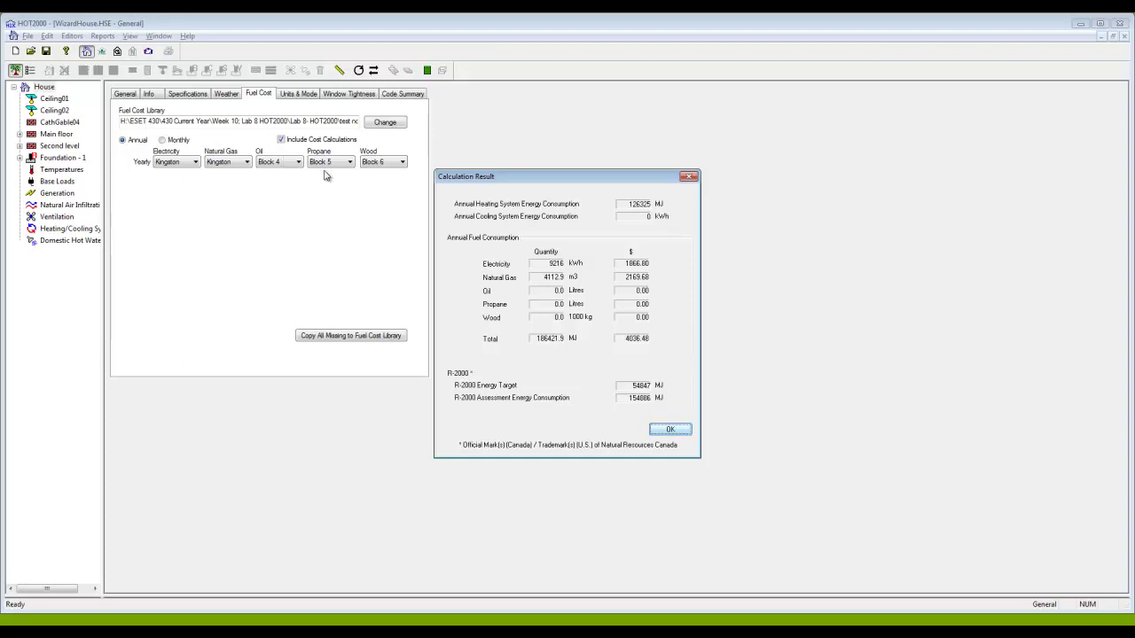
pyautogui.press('Return')
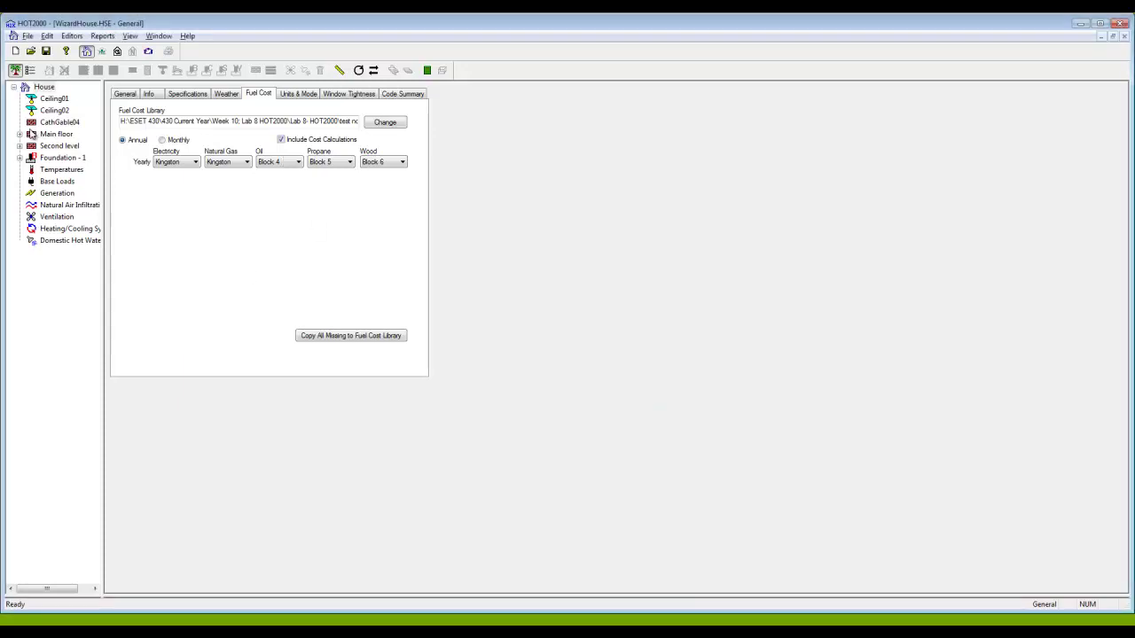
# - View a Selective House Report with only the Fuel Costs section checked
pyautogui.hotkey('alt', 'r')
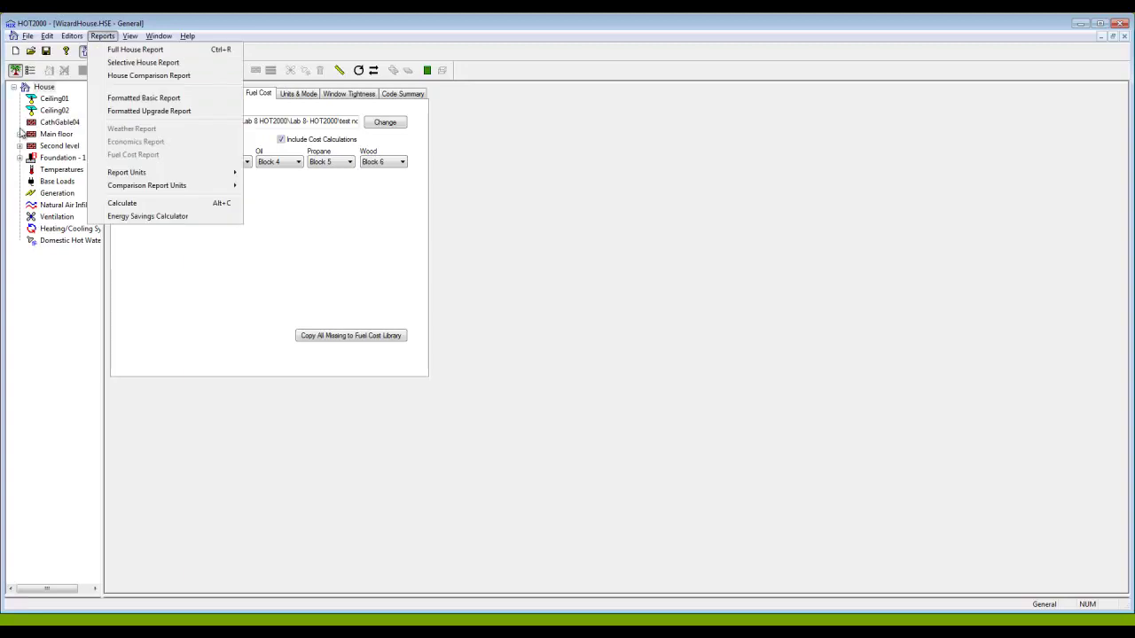
pyautogui.press('Down')
pyautogui.press('Return')
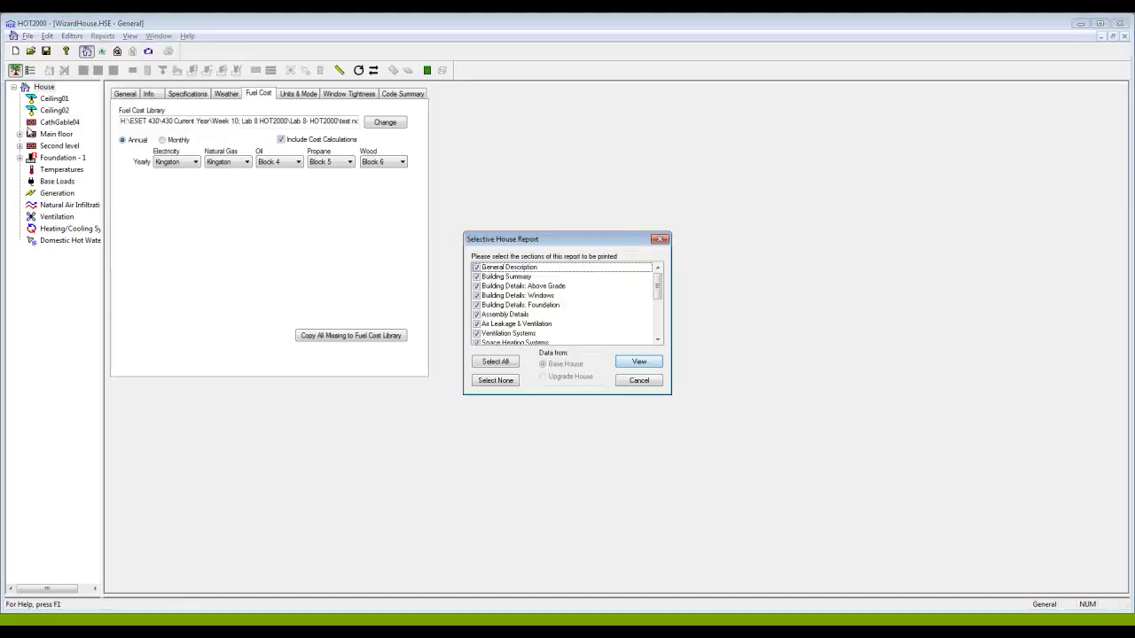
pyautogui.hotkey('alt', 'n')
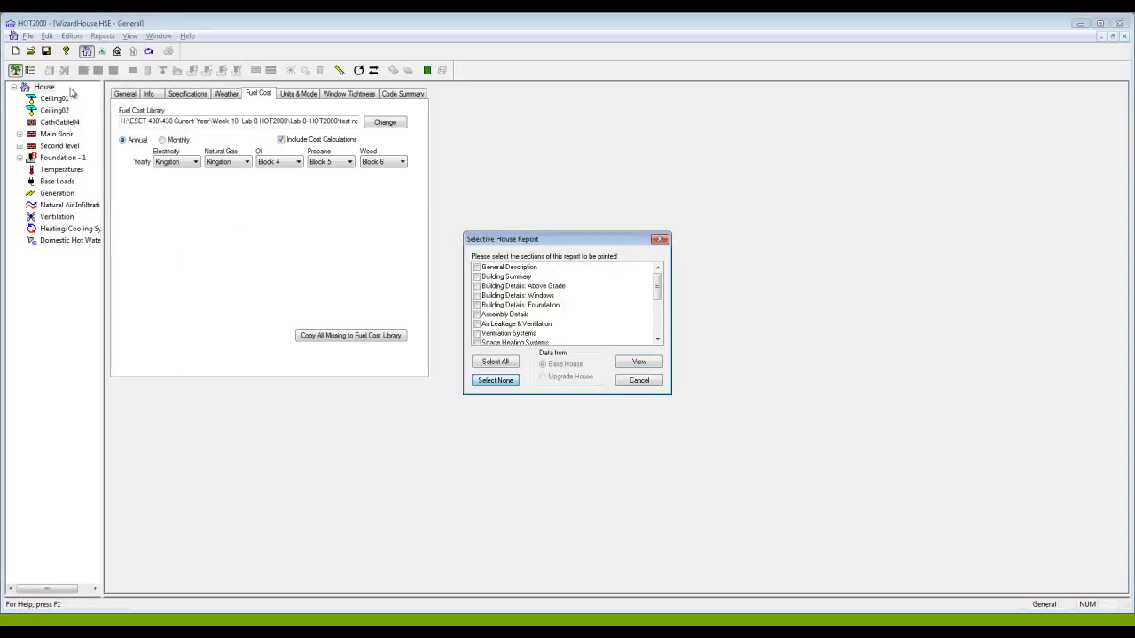
pyautogui.scroll(-5, 89, 91)
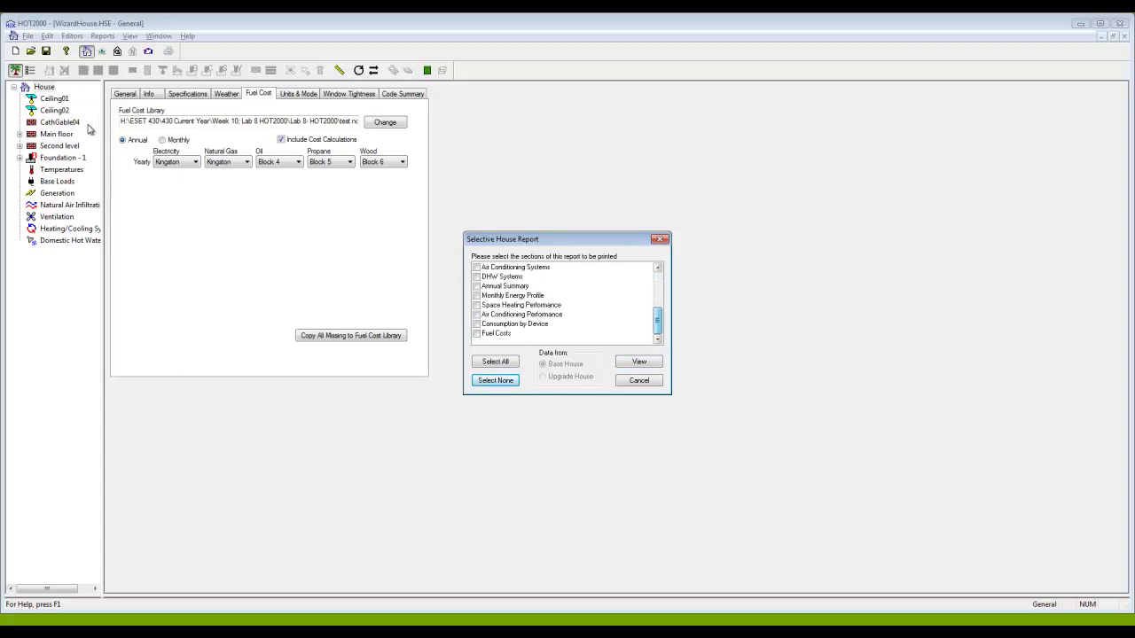
pyautogui.press('Tab')
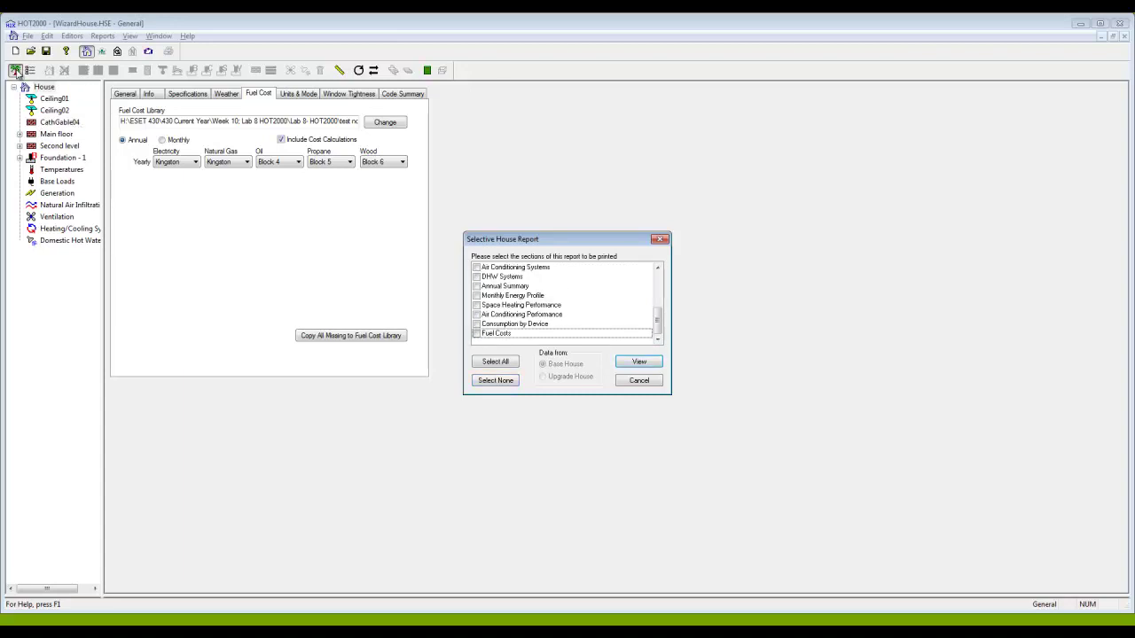
pyautogui.press('space')
pyautogui.press('Return')
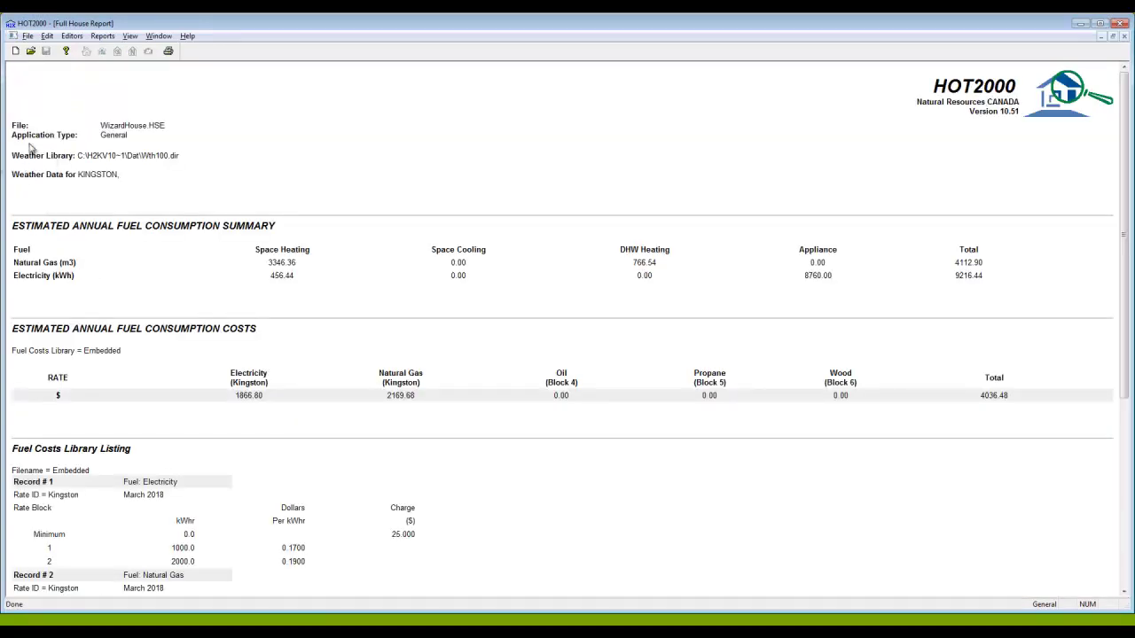
pyautogui.scroll(-5, 165, 372)
pyautogui.scroll(-1, 166, 372)
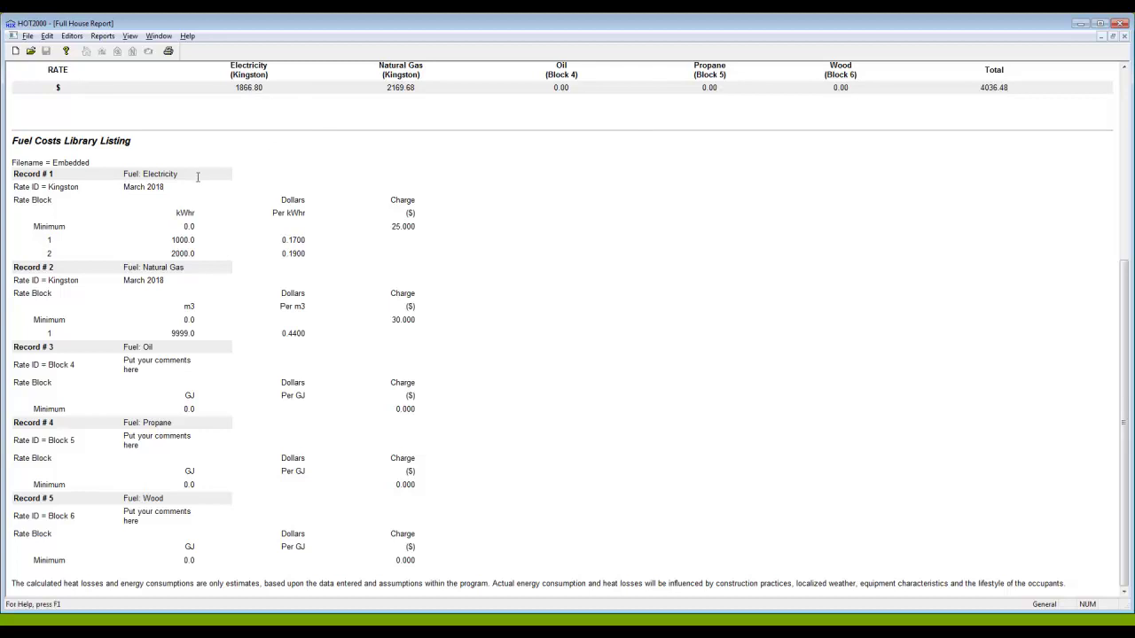
# - Close the report and return to WizardHouse's Fuel Cost page
pyautogui.hotkey('ctrl', 'F4')
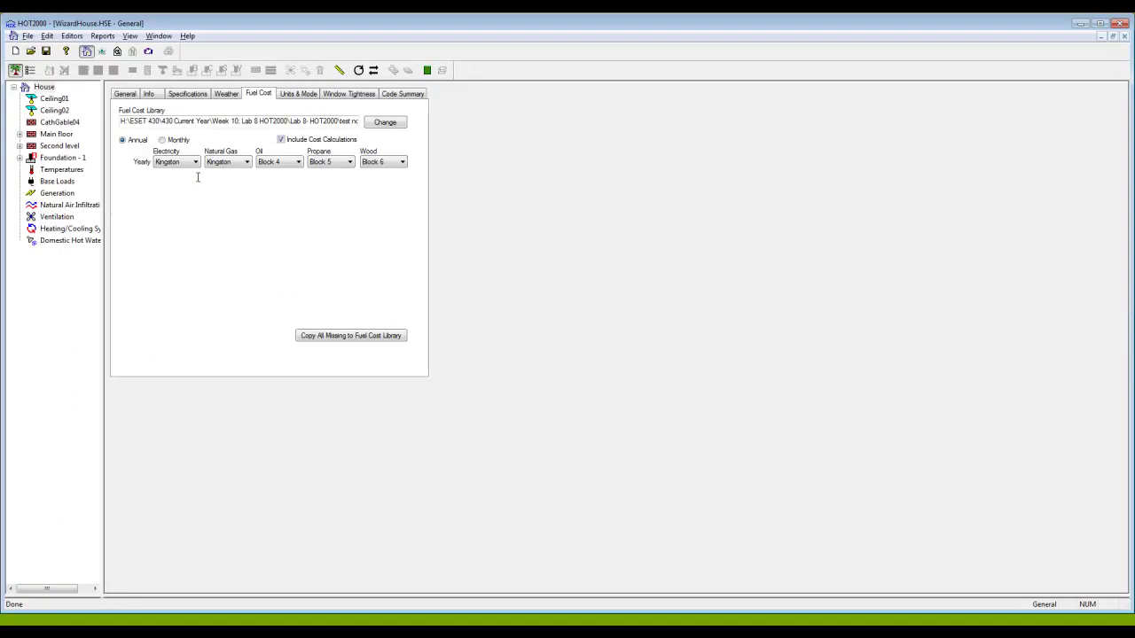